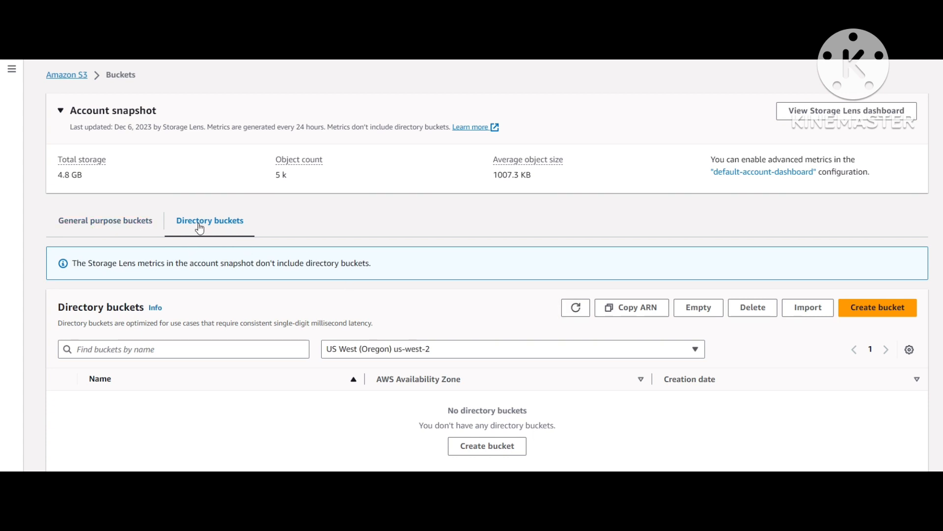
Start a new directory bucket in Availability Zone usw2-az1 and acknowledge the single-zone data loss risk
{"action": "left_click", "coordinate": [879, 307]}
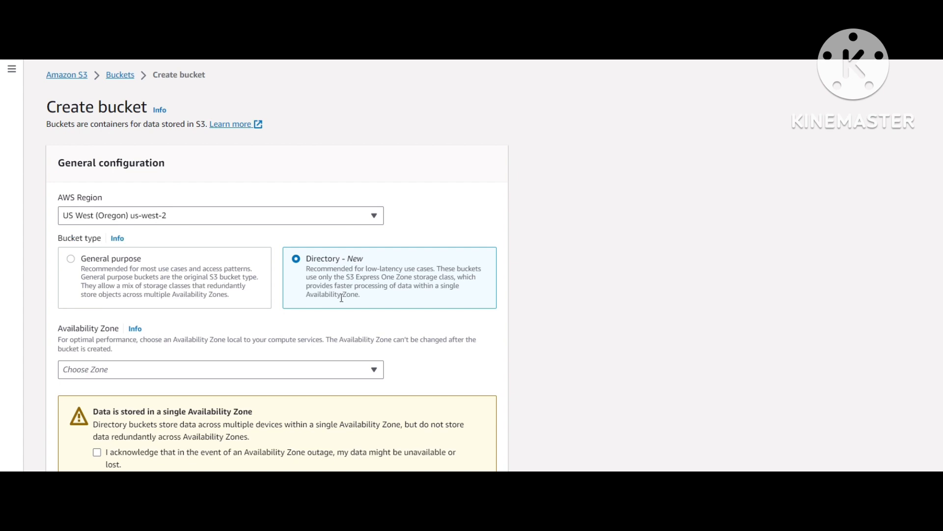
{"action": "left_click", "coordinate": [74, 373]}
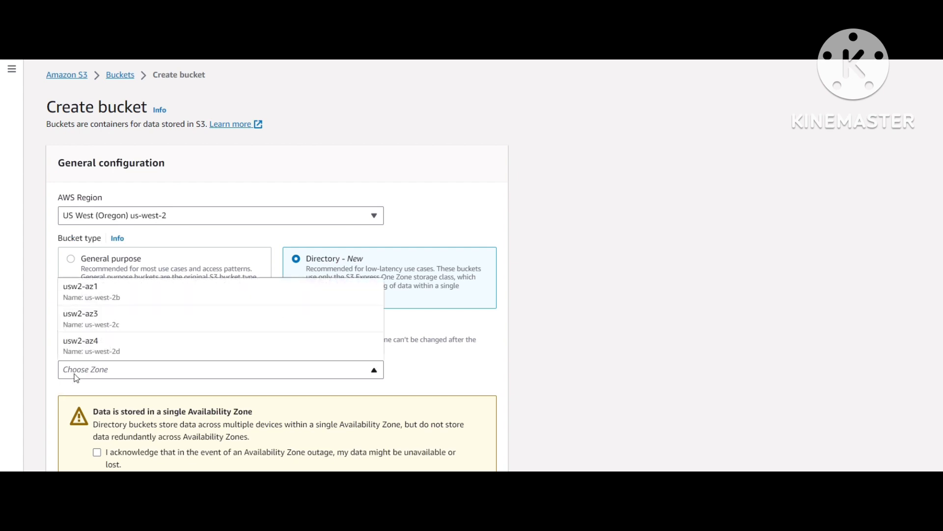
{"action": "left_click", "coordinate": [94, 297]}
{"action": "scroll", "coordinate": [143, 383], "scroll_direction": "down", "scroll_amount": 1}
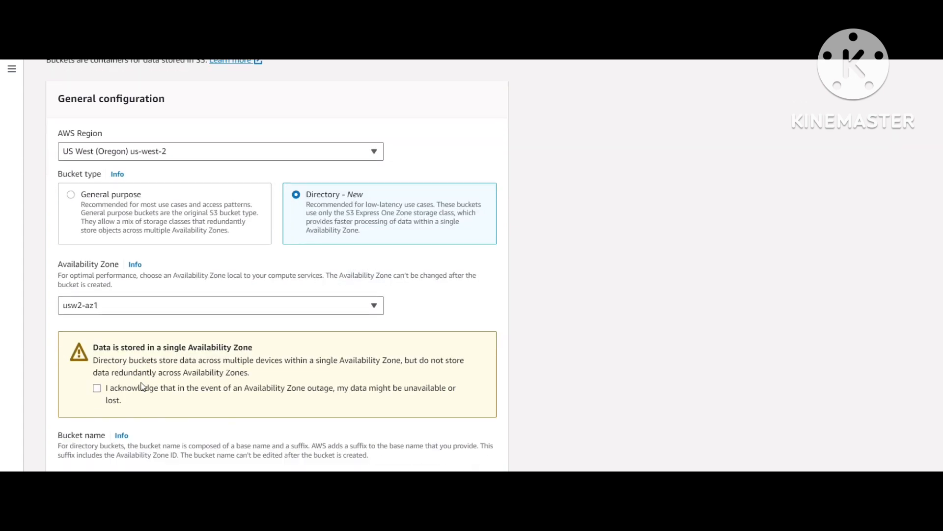
{"action": "left_click", "coordinate": [97, 388]}
{"action": "scroll", "coordinate": [92, 390], "scroll_direction": "down", "scroll_amount": 1}
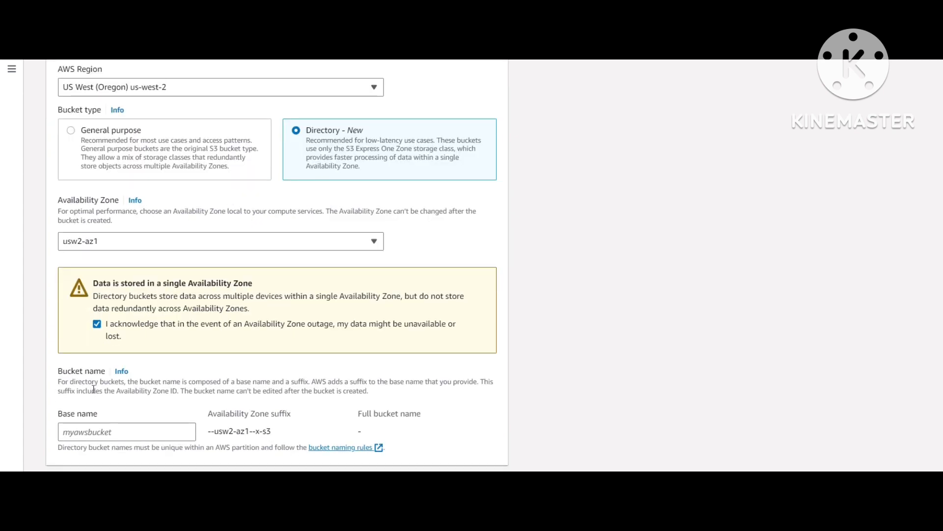
Set the directory bucket's base name to myawsbucket1234
{"action": "scroll", "coordinate": [86, 385], "scroll_direction": "down", "scroll_amount": 1}
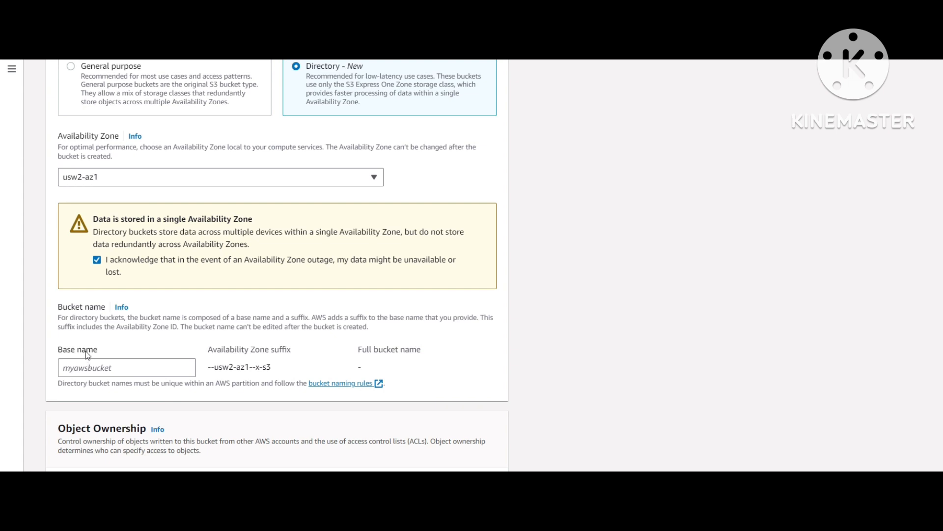
{"action": "left_click", "coordinate": [138, 367]}
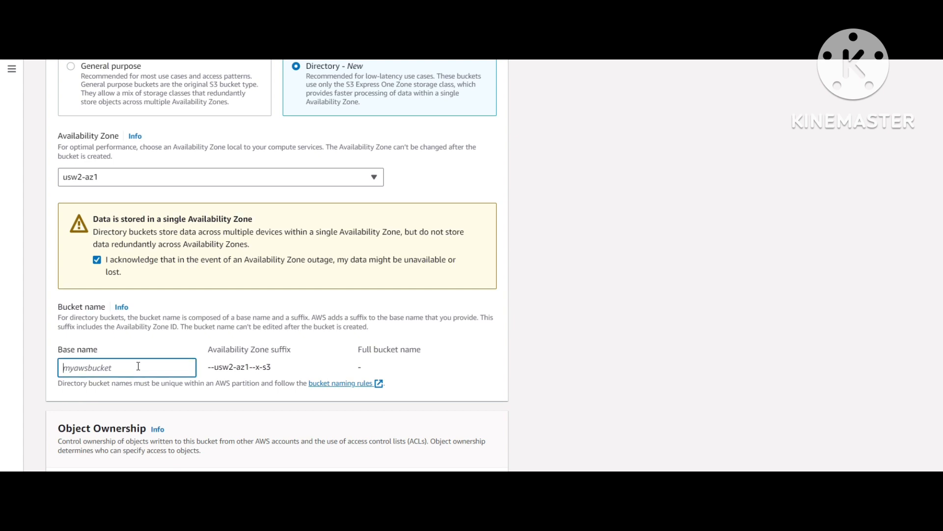
{"action": "type", "text": "my"}
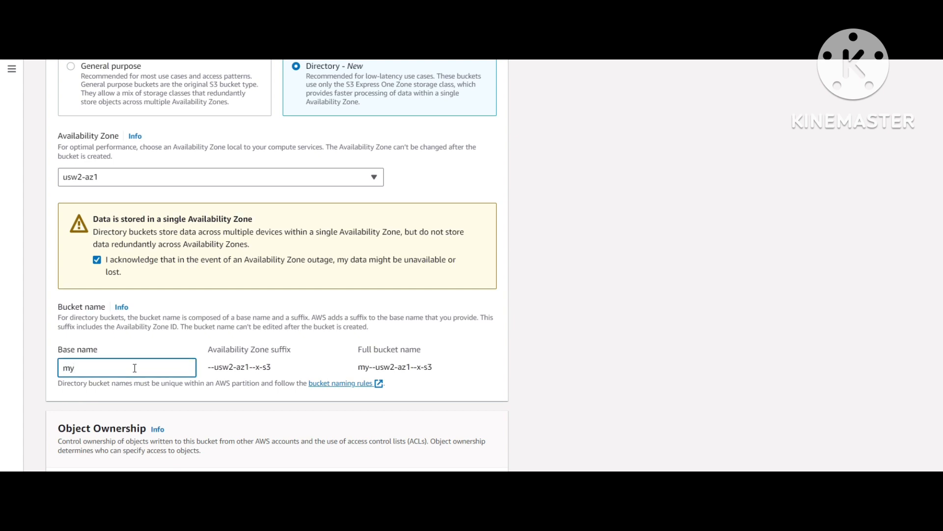
{"action": "type", "text": "awsbuc"}
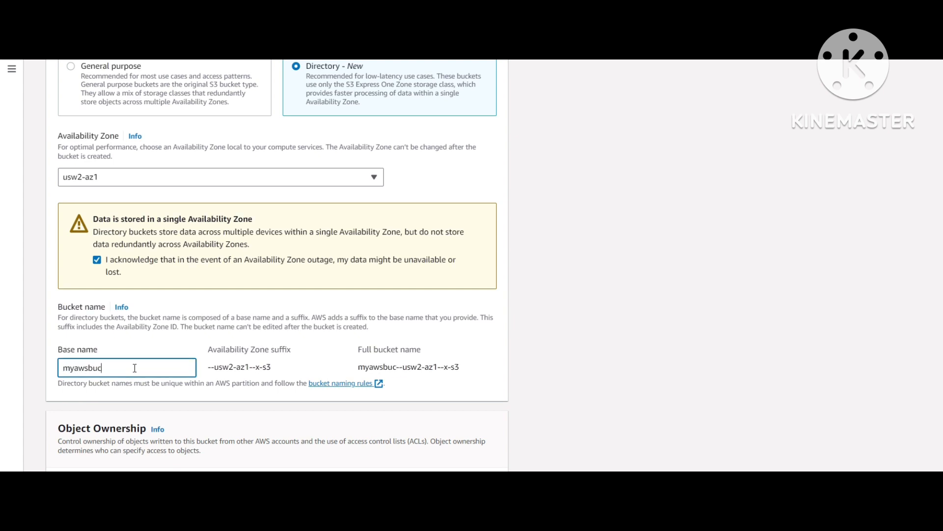
{"action": "type", "text": "ket1234"}
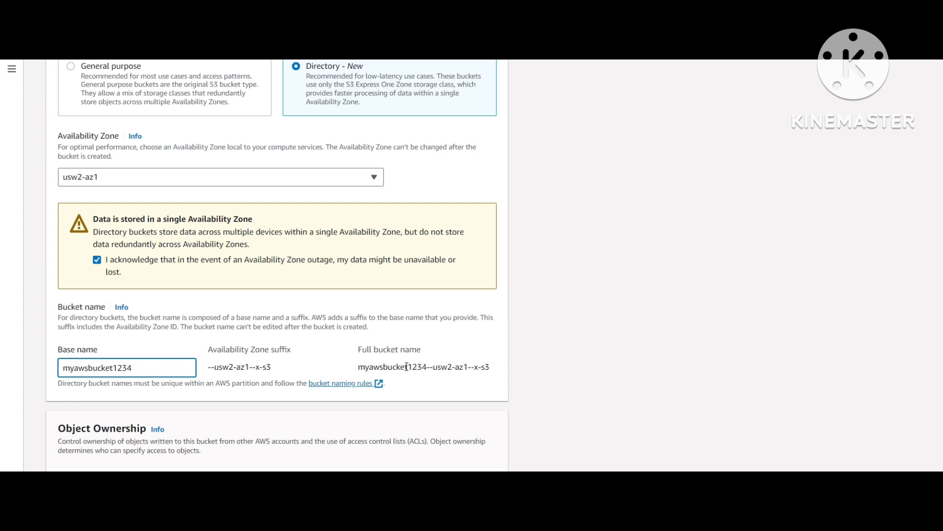
Create the directory bucket after reviewing its object ownership, public access and server-side encryption settings
{"action": "scroll", "coordinate": [407, 367], "scroll_direction": "down", "scroll_amount": 3}
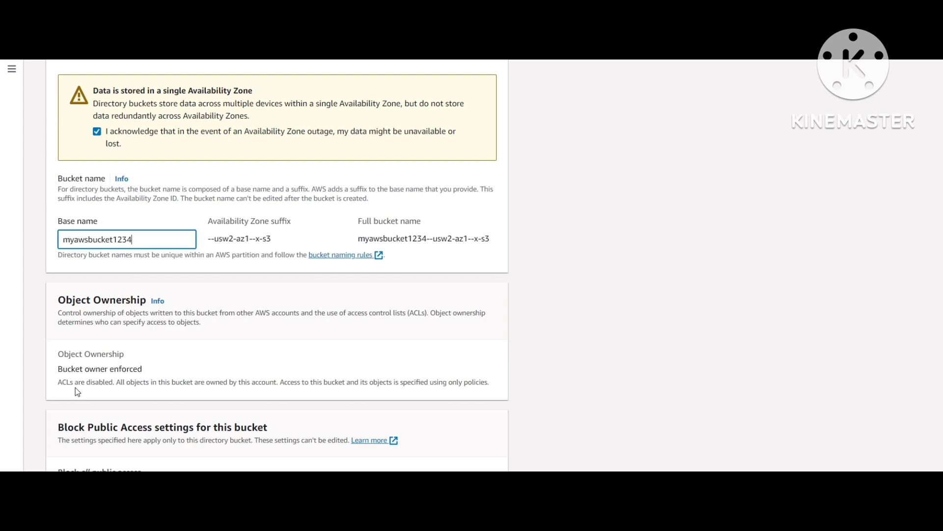
{"action": "scroll", "coordinate": [78, 392], "scroll_direction": "down", "scroll_amount": 1}
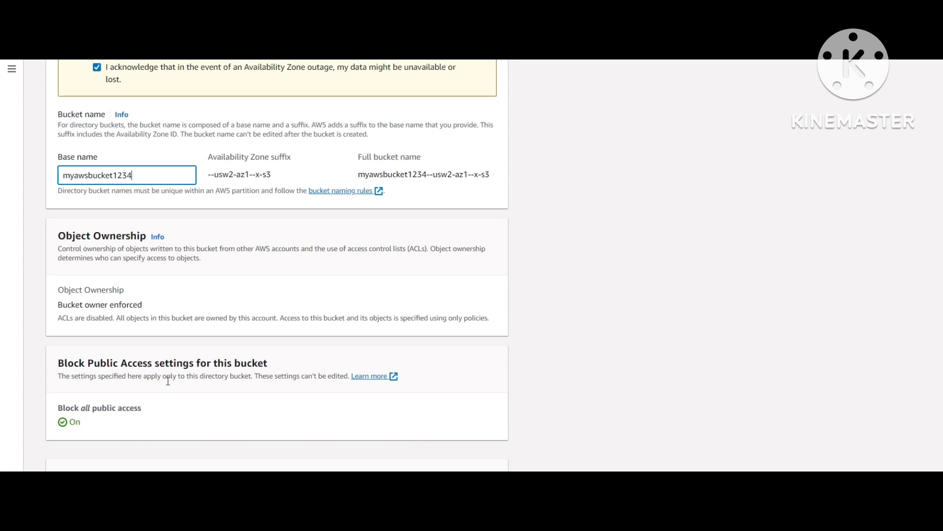
{"action": "scroll", "coordinate": [168, 381], "scroll_direction": "down", "scroll_amount": 1}
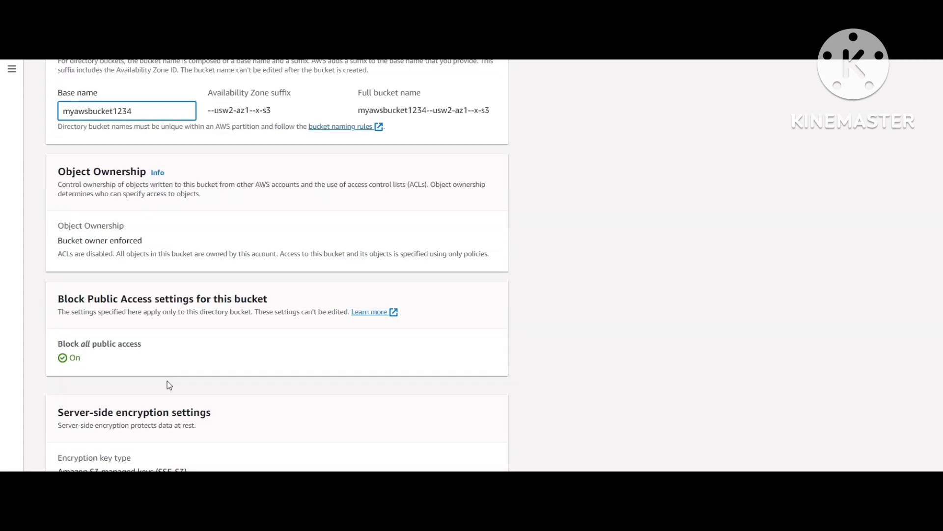
{"action": "scroll", "coordinate": [166, 381], "scroll_direction": "down", "scroll_amount": 2}
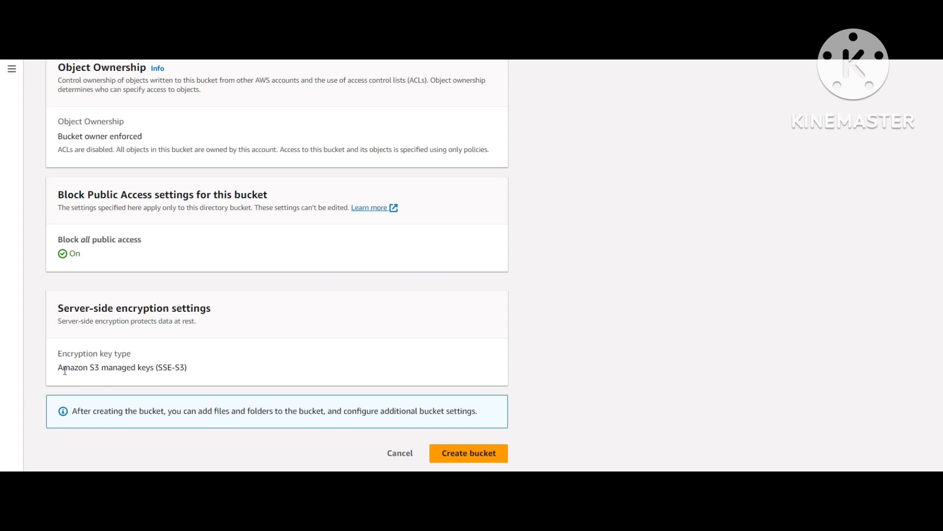
{"action": "left_click_drag", "start_coordinate": [55, 367], "coordinate": [147, 370]}
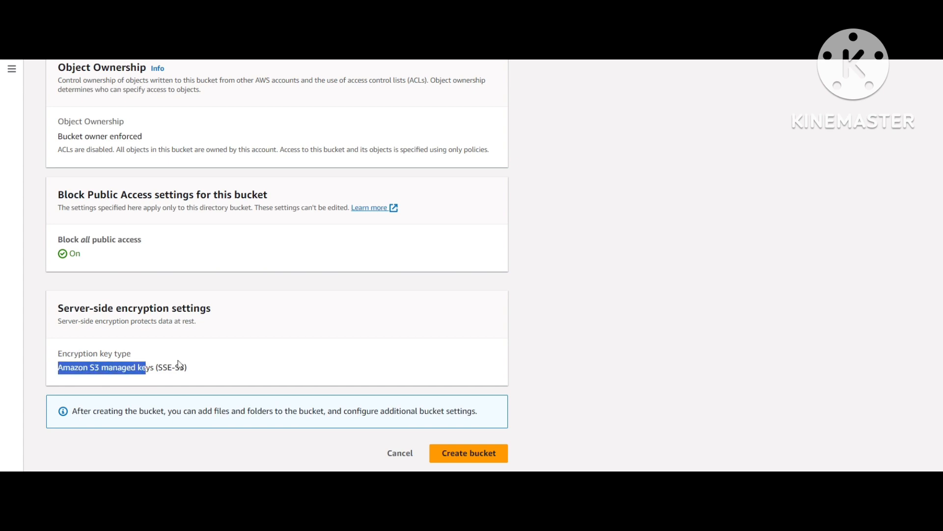
{"action": "scroll", "coordinate": [236, 343], "scroll_direction": "up", "scroll_amount": 2}
{"action": "scroll", "coordinate": [236, 342], "scroll_direction": "down", "scroll_amount": 1}
{"action": "scroll", "coordinate": [236, 342], "scroll_direction": "down", "scroll_amount": 1}
{"action": "left_click", "coordinate": [456, 462]}
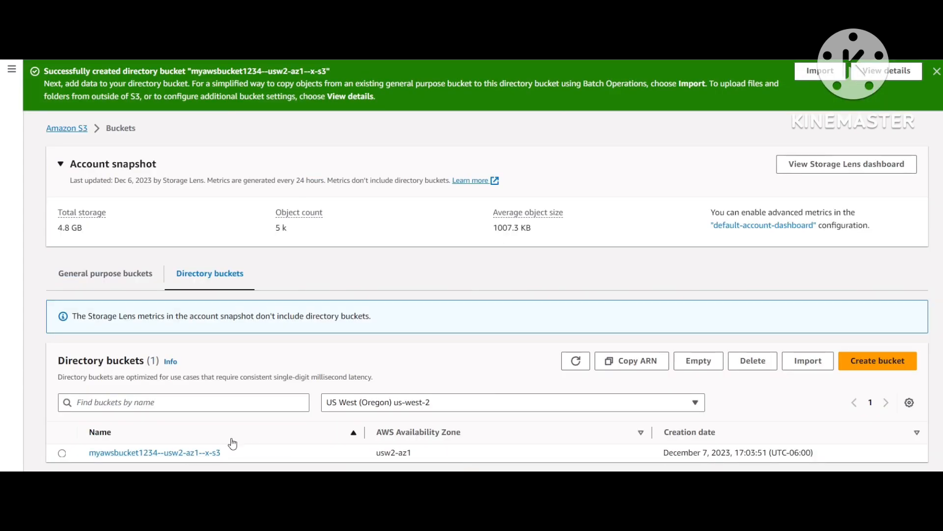
Open the myawsbucket1234 directory bucket and add the Downloads image "reinvent coverpage (1) (1)" to a new upload
{"action": "scroll", "coordinate": [216, 445], "scroll_direction": "down", "scroll_amount": 1}
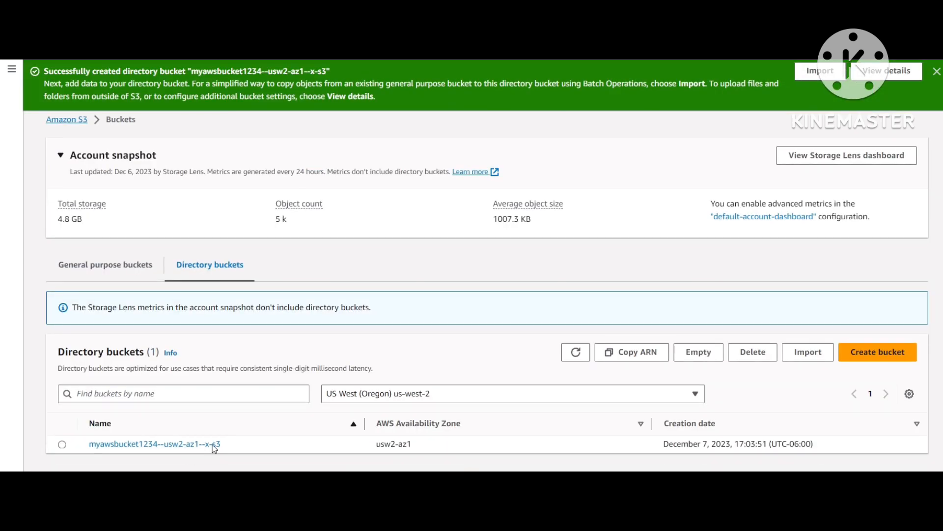
{"action": "left_click", "coordinate": [184, 447]}
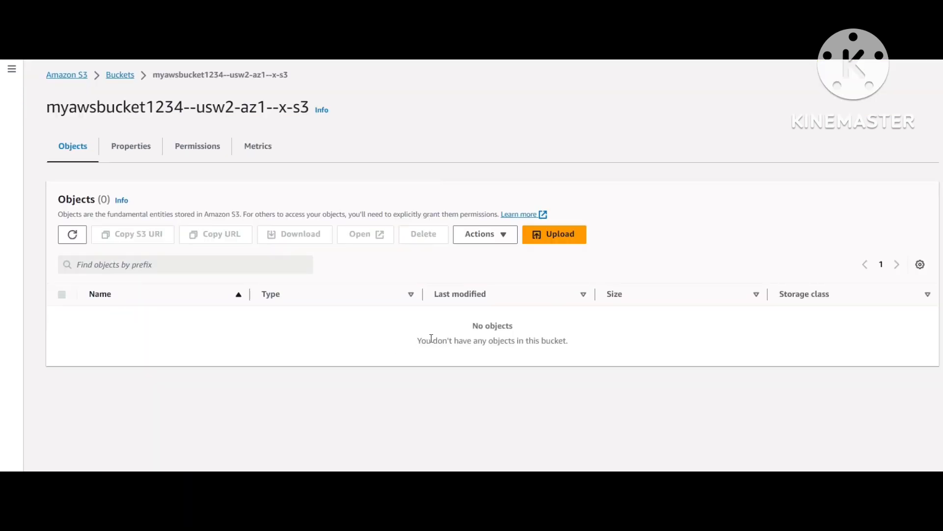
{"action": "left_click", "coordinate": [555, 236]}
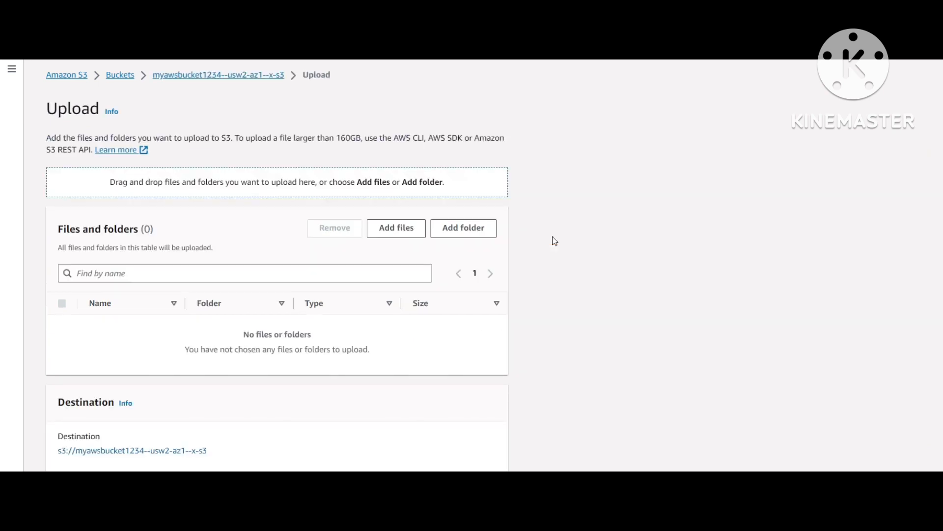
{"action": "left_click", "coordinate": [403, 231]}
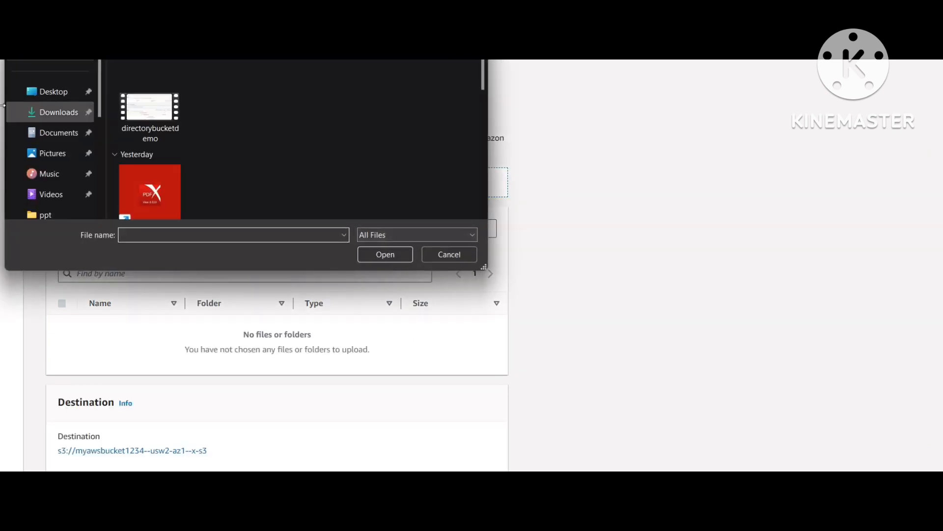
{"action": "left_click", "coordinate": [34, 118]}
{"action": "left_click", "coordinate": [150, 109]}
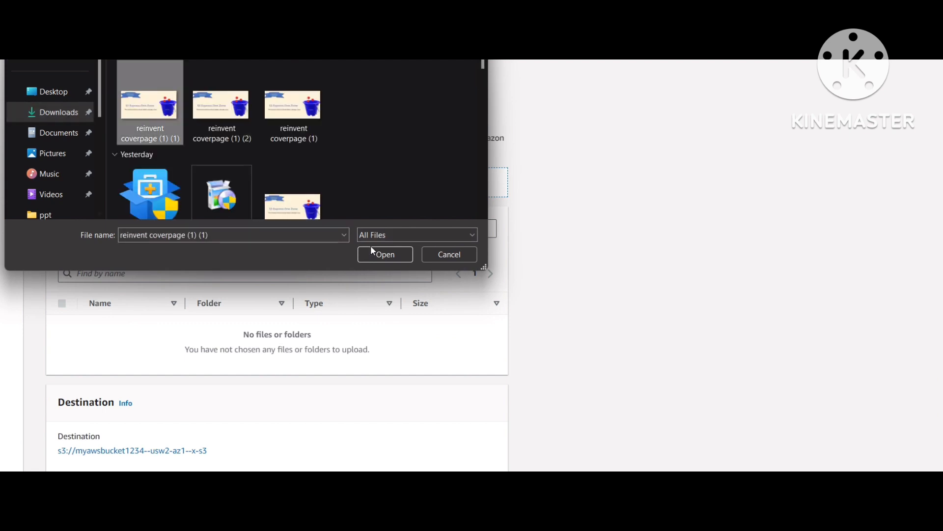
{"action": "left_click", "coordinate": [373, 256]}
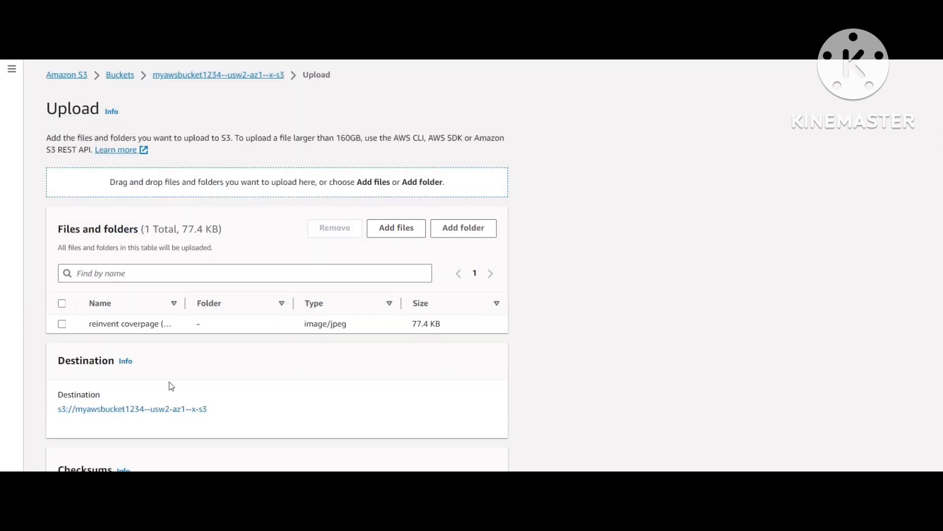
Examine the upload's destination and checksum settings, then expand its permissions and properties to review the storage classes
{"action": "scroll", "coordinate": [158, 359], "scroll_direction": "down", "scroll_amount": 2}
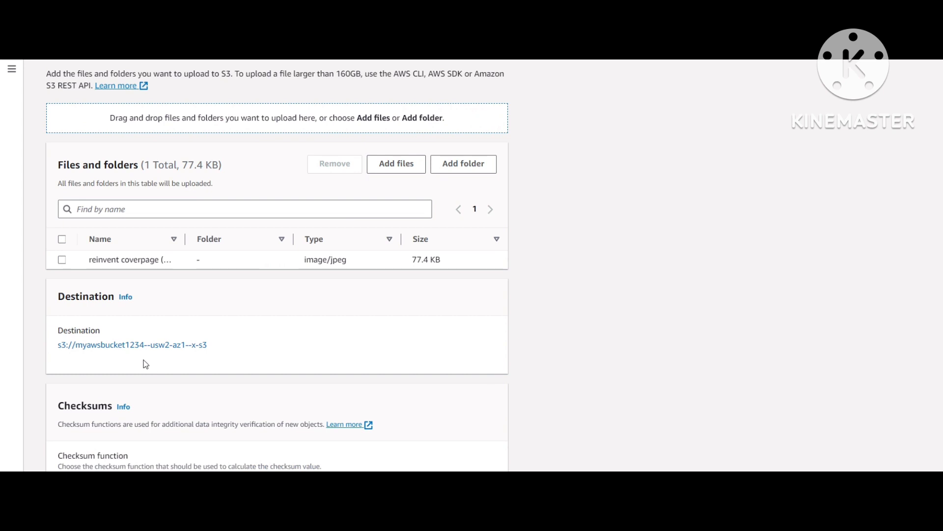
{"action": "scroll", "coordinate": [147, 353], "scroll_direction": "down", "scroll_amount": 3}
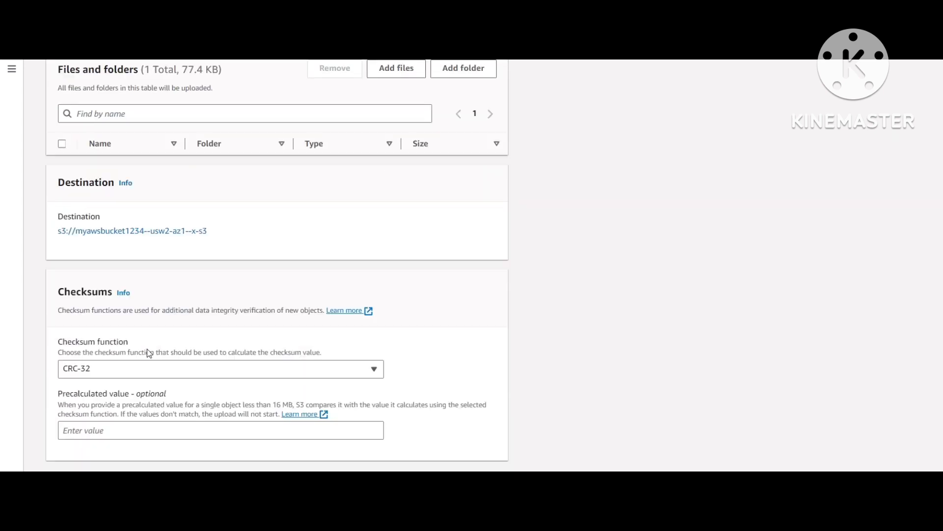
{"action": "scroll", "coordinate": [146, 349], "scroll_direction": "up", "scroll_amount": 3}
{"action": "scroll", "coordinate": [144, 287], "scroll_direction": "down", "scroll_amount": 2}
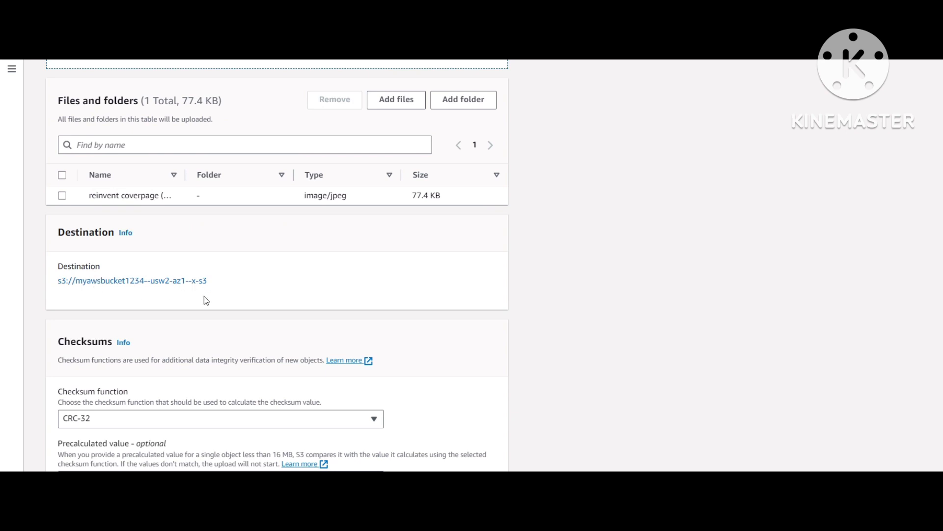
{"action": "scroll", "coordinate": [198, 360], "scroll_direction": "down", "scroll_amount": 2}
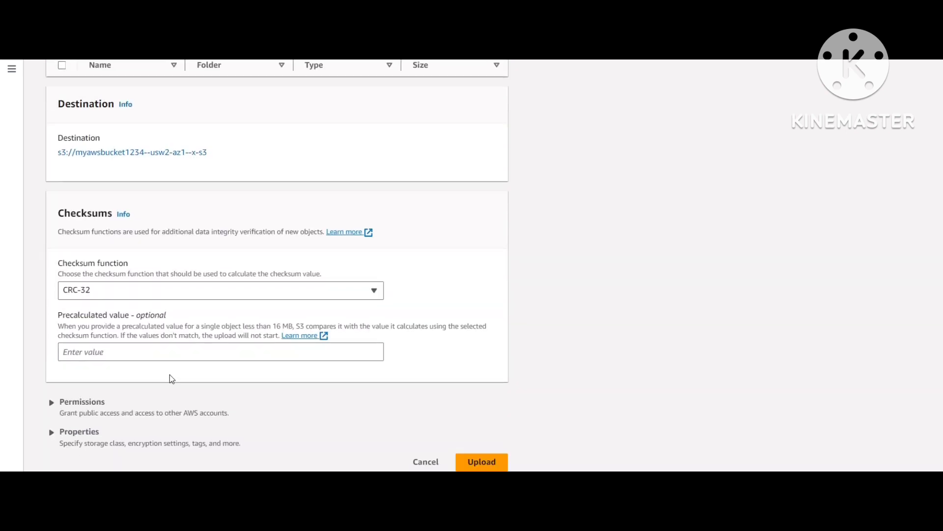
{"action": "left_click", "coordinate": [52, 394]}
{"action": "scroll", "coordinate": [58, 412], "scroll_direction": "down", "scroll_amount": 2}
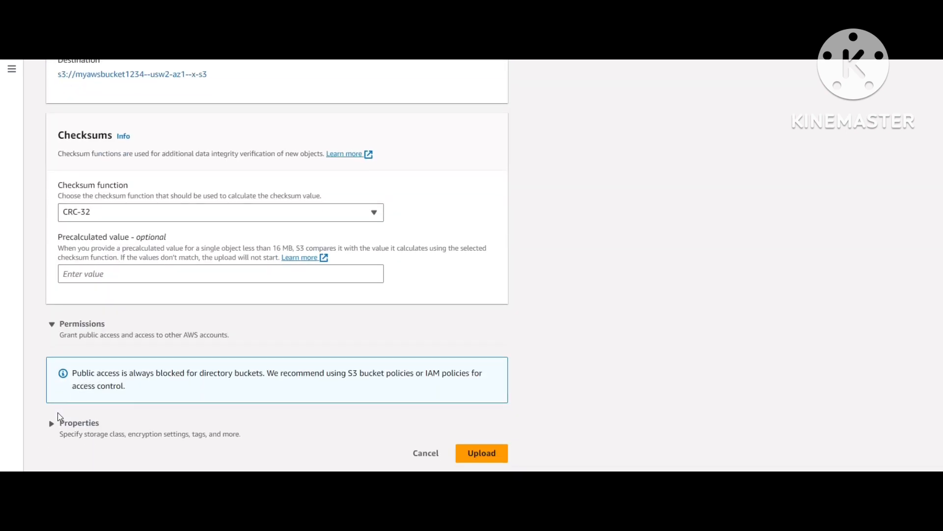
{"action": "left_click", "coordinate": [52, 423]}
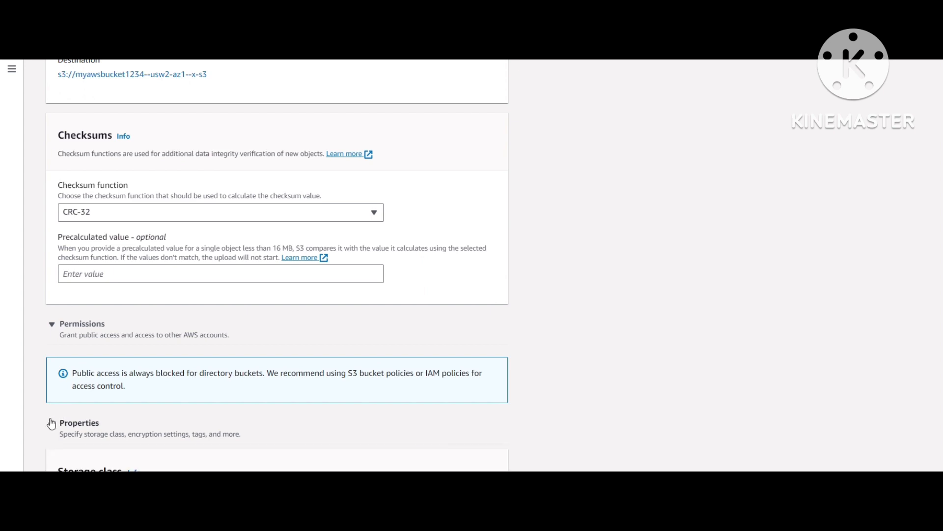
{"action": "scroll", "coordinate": [99, 392], "scroll_direction": "down", "scroll_amount": 3}
{"action": "scroll", "coordinate": [98, 392], "scroll_direction": "down", "scroll_amount": 3}
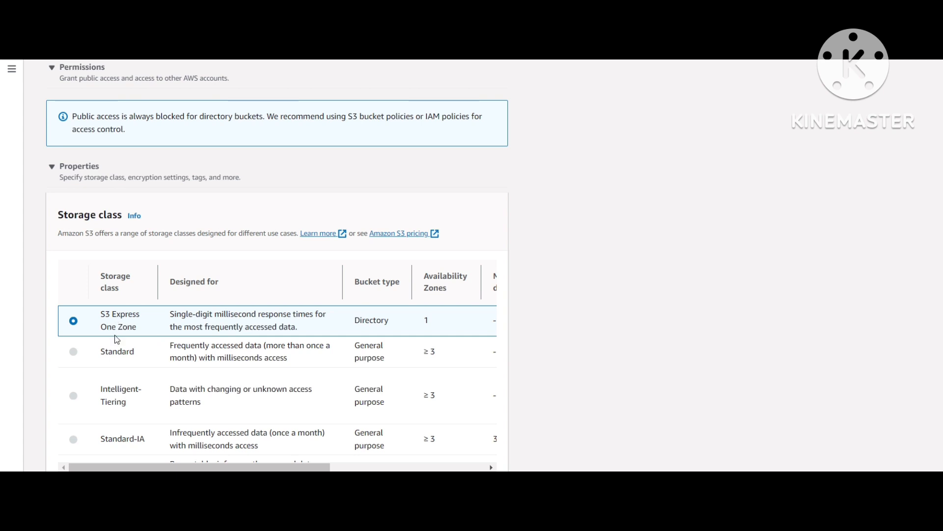
{"action": "scroll", "coordinate": [114, 336], "scroll_direction": "down", "scroll_amount": 4}
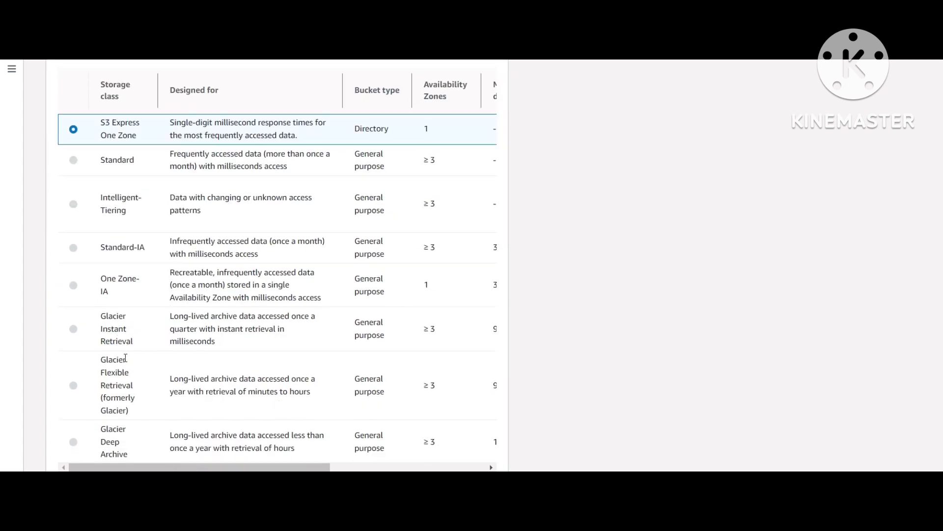
{"action": "scroll", "coordinate": [147, 329], "scroll_direction": "up", "scroll_amount": 1}
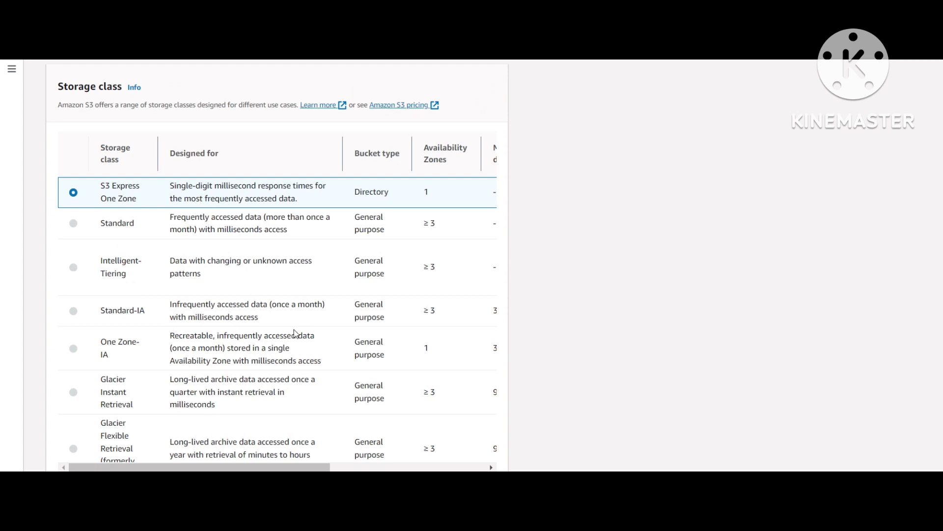
Upload the image to the directory bucket, keeping the default encryption settings and adding no metadata
{"action": "scroll", "coordinate": [537, 371], "scroll_direction": "down", "scroll_amount": 5}
{"action": "scroll", "coordinate": [361, 414], "scroll_direction": "down", "scroll_amount": 3}
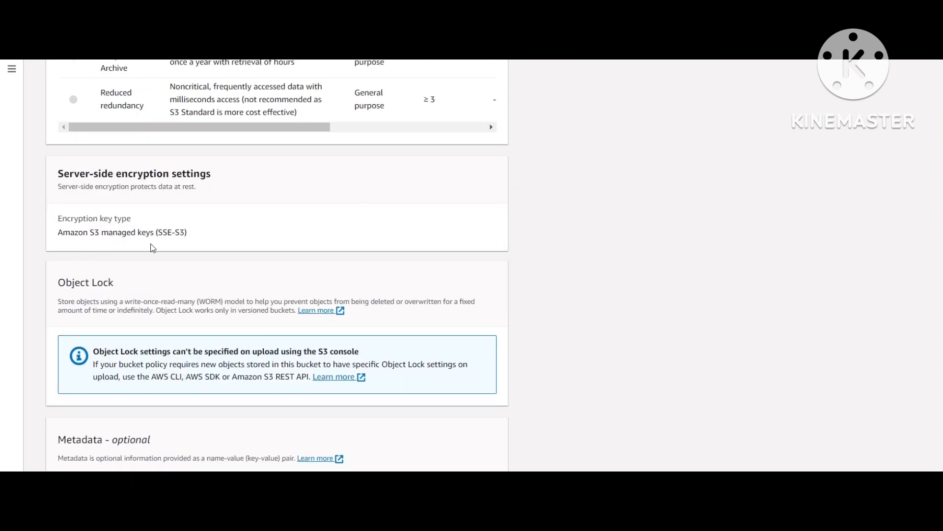
{"action": "scroll", "coordinate": [246, 320], "scroll_direction": "down", "scroll_amount": 3}
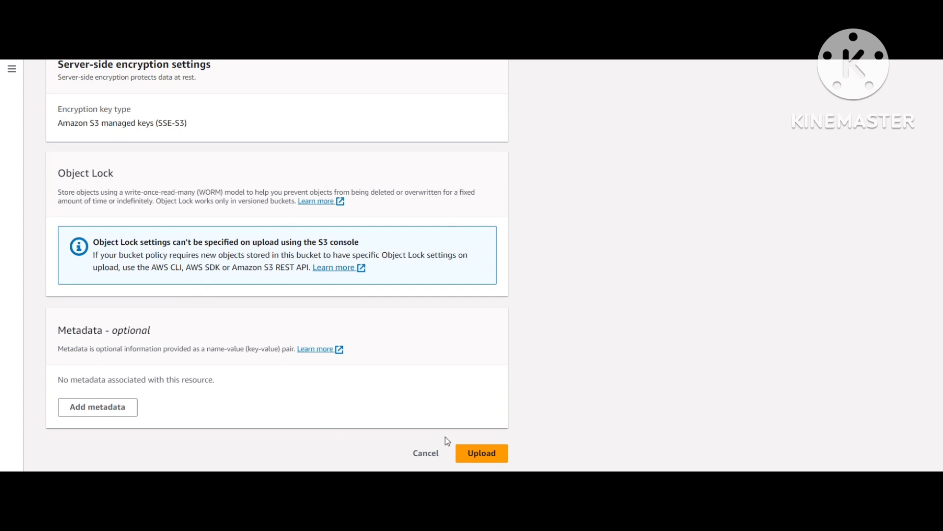
{"action": "scroll", "coordinate": [536, 401], "scroll_direction": "up", "scroll_amount": 1}
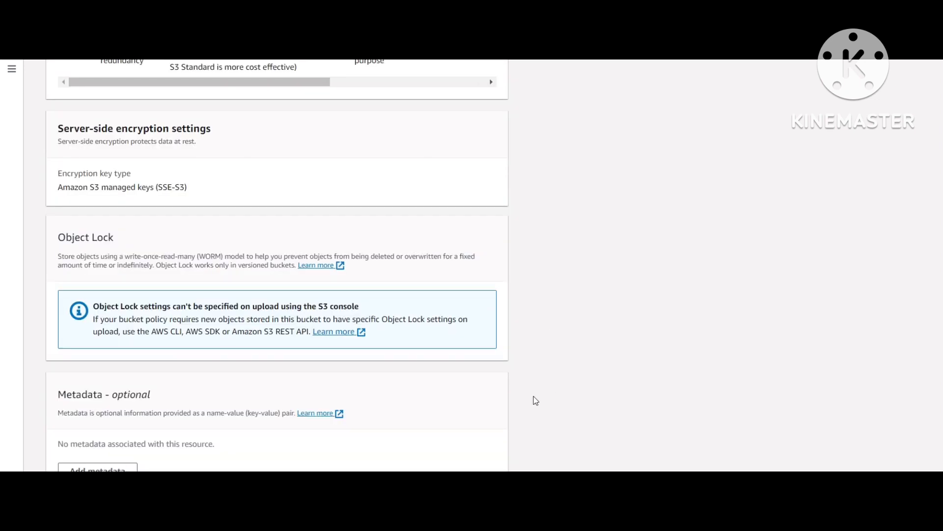
{"action": "scroll", "coordinate": [535, 401], "scroll_direction": "down", "scroll_amount": 1}
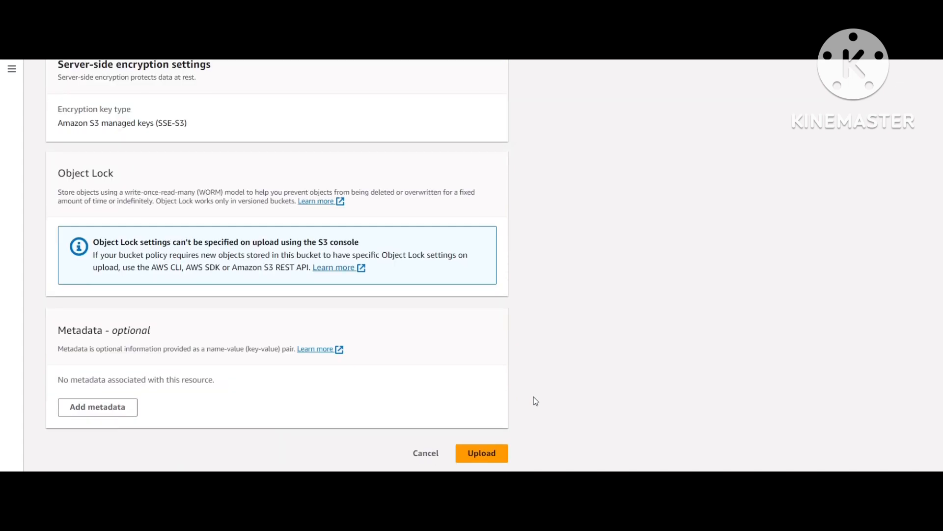
{"action": "left_click", "coordinate": [495, 454]}
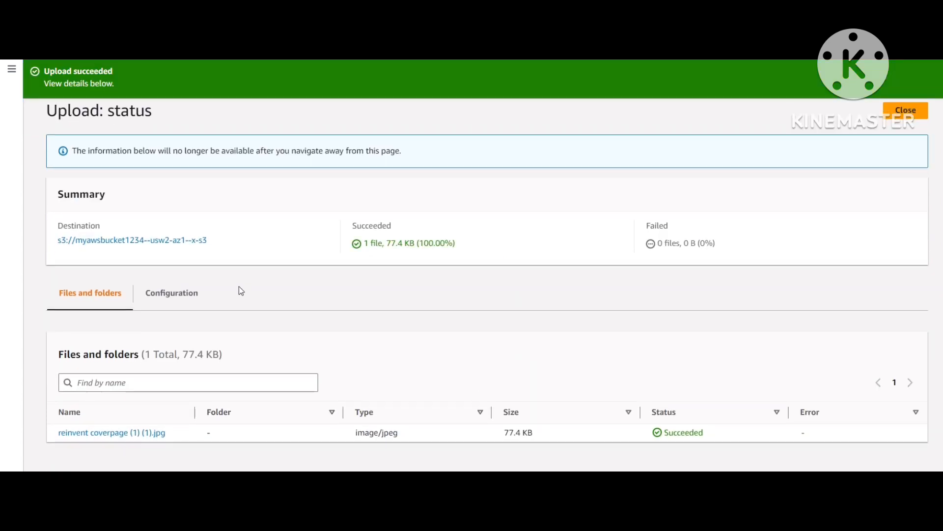
Close the upload status and check the storage class of the uploaded image in the bucket's object list
{"action": "scroll", "coordinate": [836, 137], "scroll_direction": "up", "scroll_amount": 1}
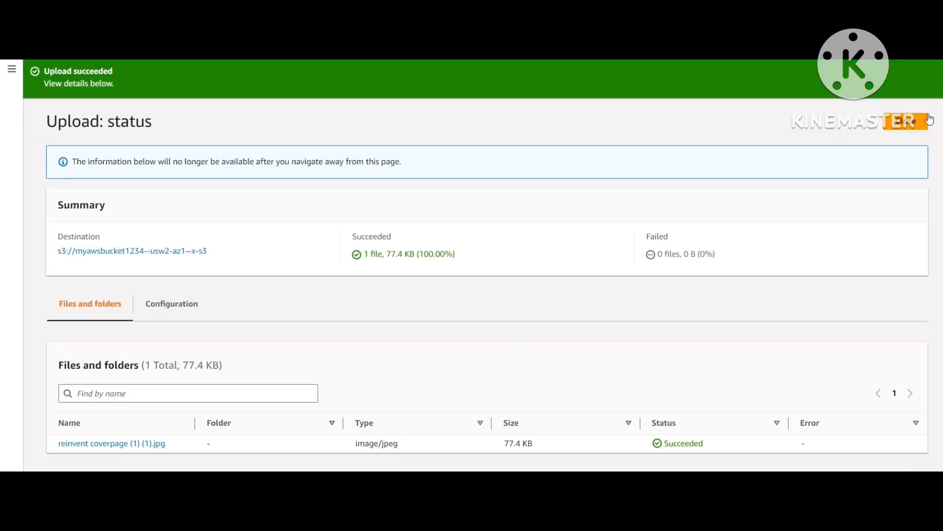
{"action": "left_click", "coordinate": [906, 119]}
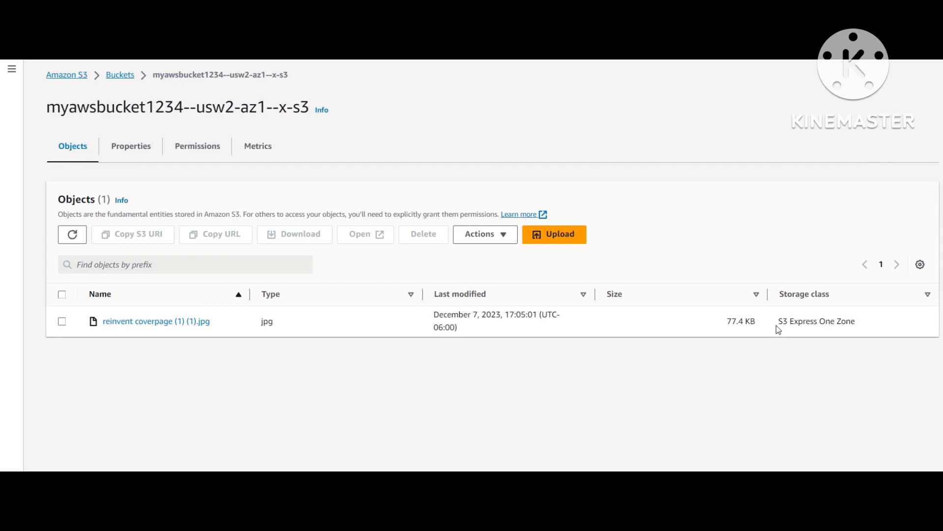
{"action": "left_click_drag", "start_coordinate": [777, 325], "coordinate": [878, 320]}
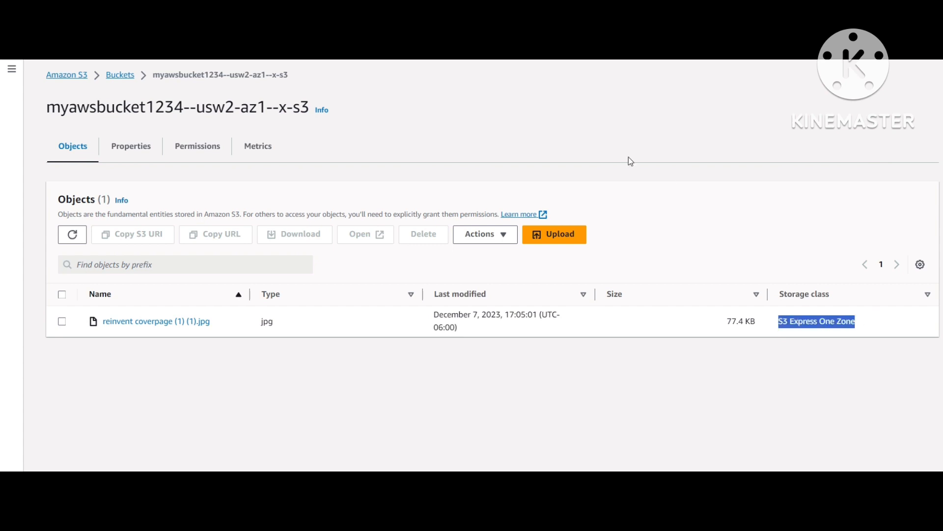
Start an import into the myawsbucket1234 directory bucket and choose the general purpose bucket amplify-amplifoto-dev-210039-deployment as its source
{"action": "left_click", "coordinate": [120, 81]}
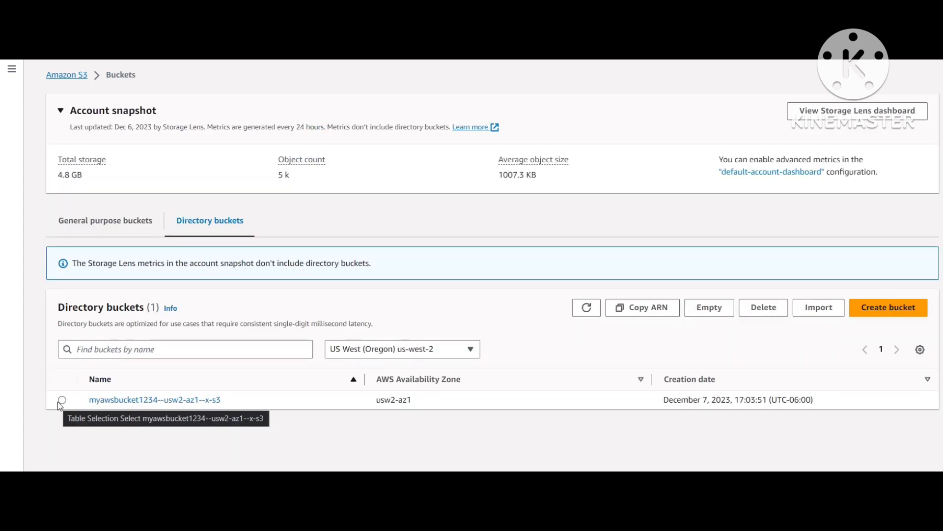
{"action": "left_click", "coordinate": [62, 400]}
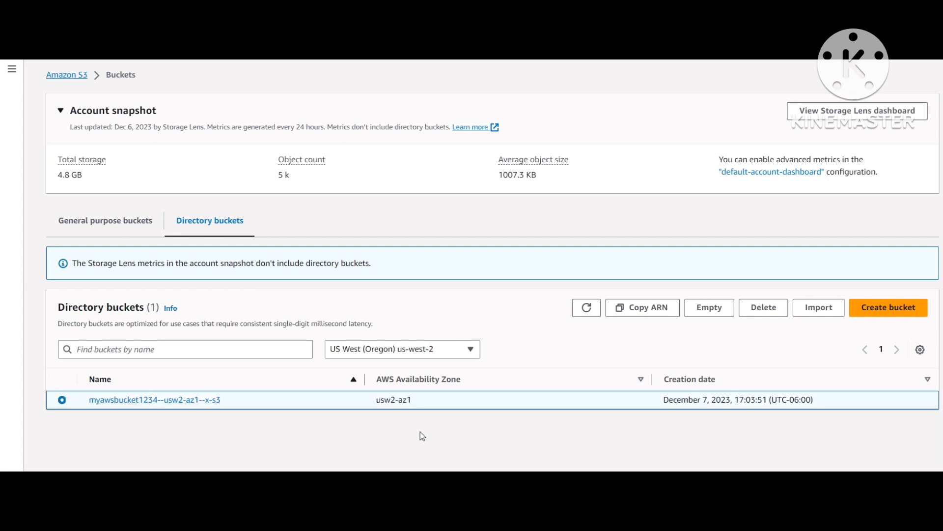
{"action": "left_click", "coordinate": [829, 310]}
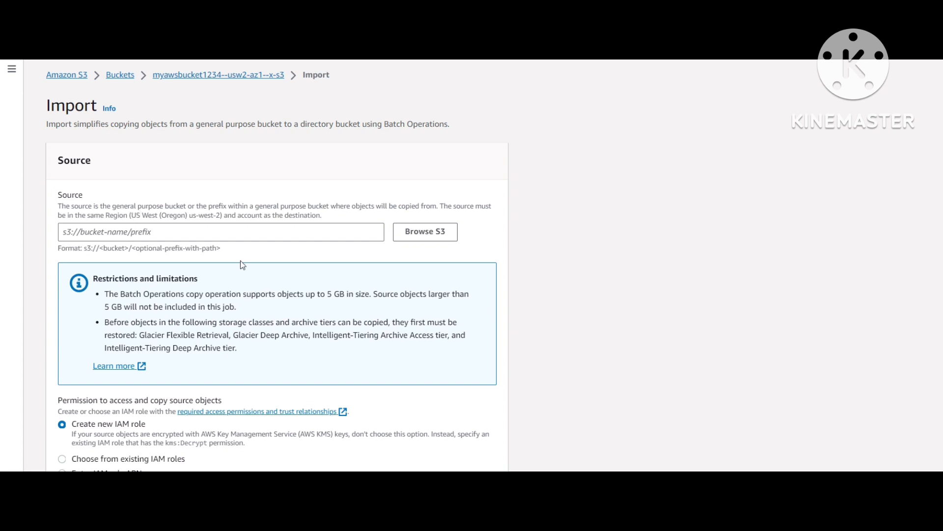
{"action": "left_click", "coordinate": [412, 239]}
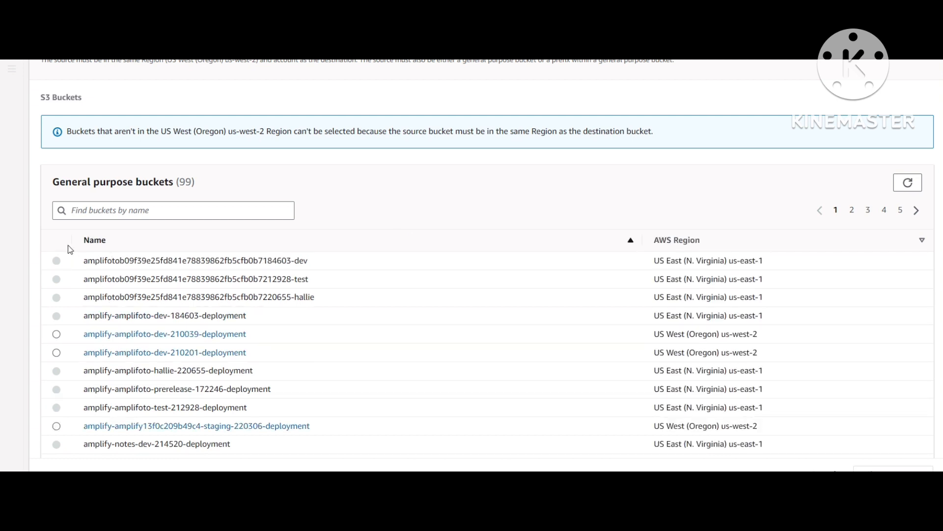
{"action": "left_click", "coordinate": [57, 336]}
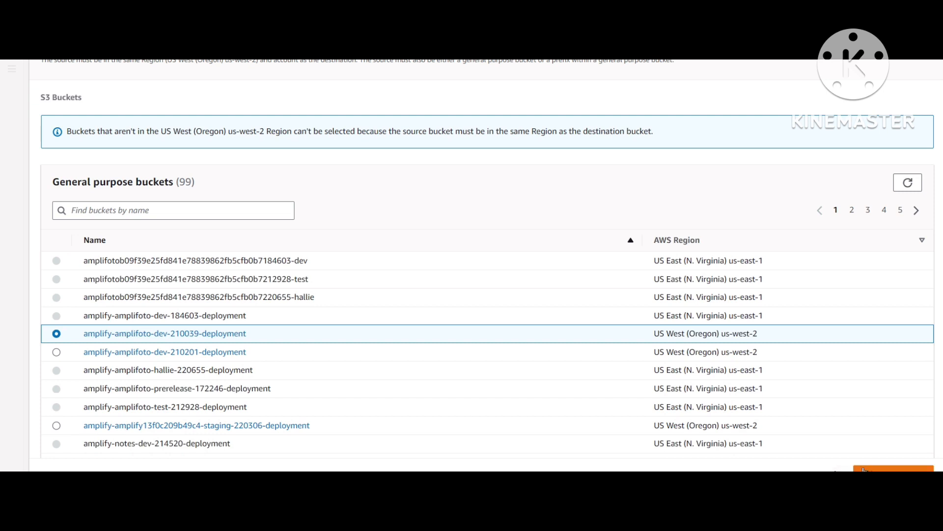
{"action": "left_click", "coordinate": [884, 469]}
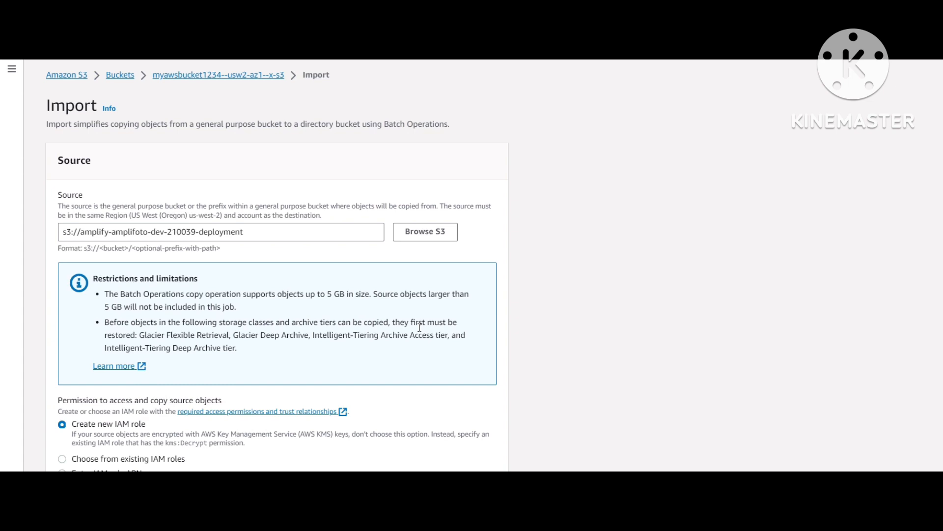
Review the import's IAM role options, destination, default encryption, and the storage class and checksum settings for copied objects
{"action": "scroll", "coordinate": [420, 327], "scroll_direction": "down", "scroll_amount": 2}
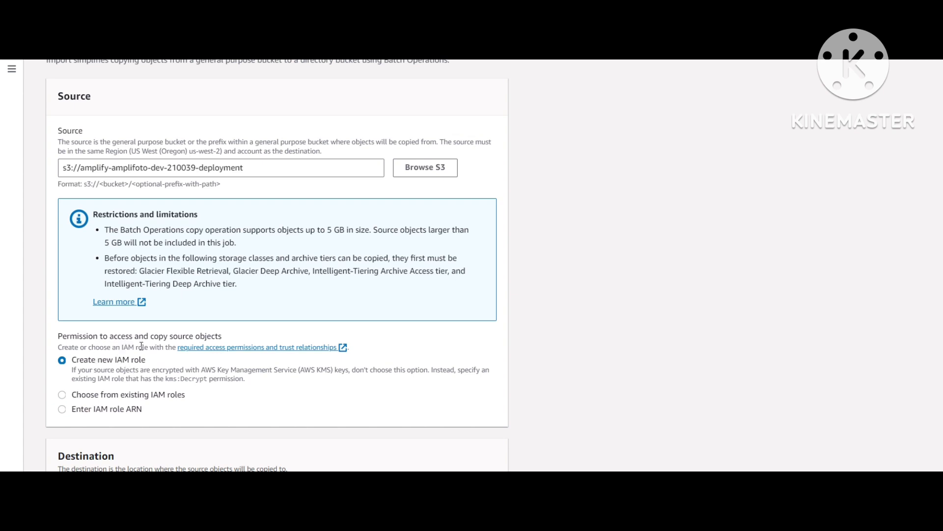
{"action": "scroll", "coordinate": [102, 360], "scroll_direction": "down", "scroll_amount": 4}
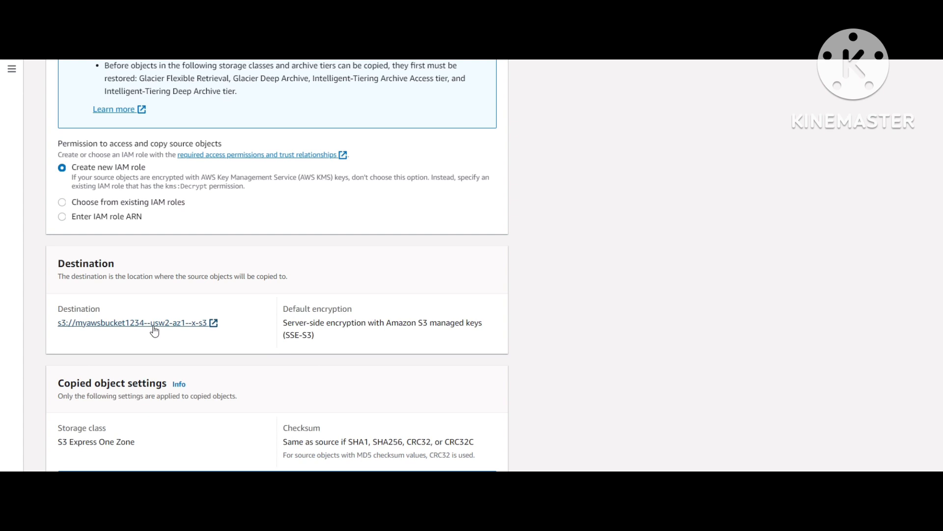
{"action": "scroll", "coordinate": [155, 331], "scroll_direction": "down", "scroll_amount": 3}
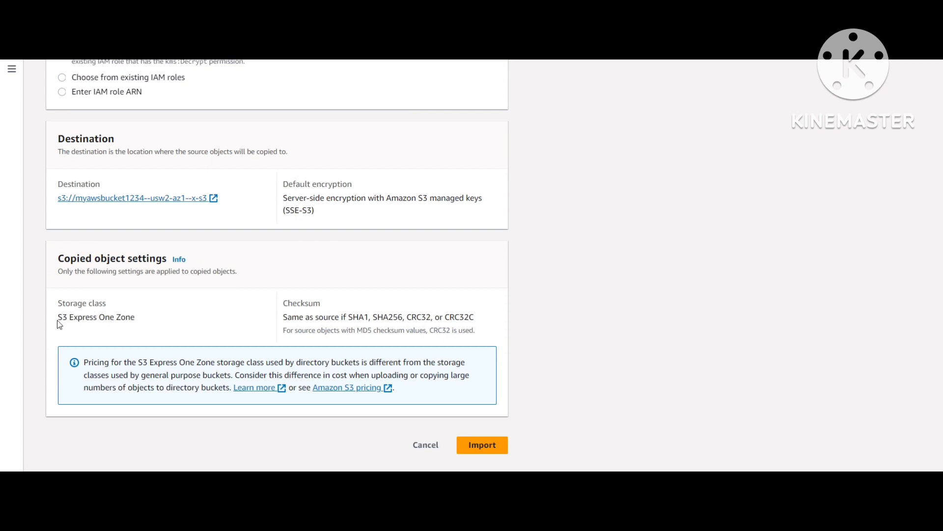
{"action": "left_click_drag", "start_coordinate": [57, 322], "coordinate": [122, 317]}
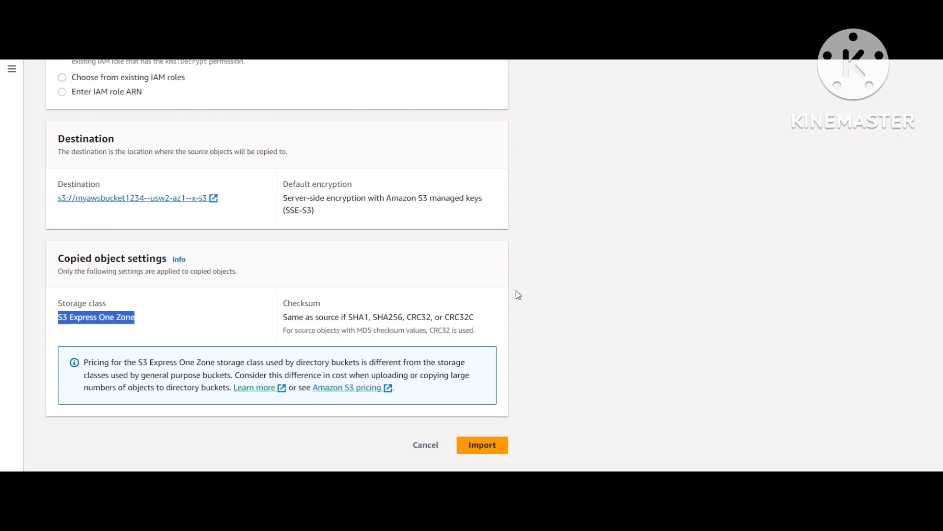
{"action": "scroll", "coordinate": [516, 293], "scroll_direction": "up", "scroll_amount": 6}
{"action": "scroll", "coordinate": [529, 352], "scroll_direction": "down", "scroll_amount": 5}
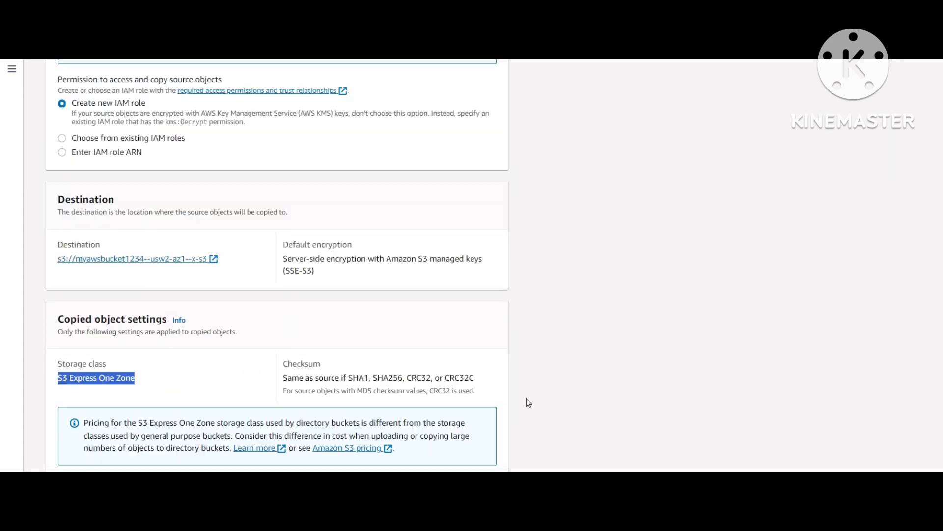
{"action": "scroll", "coordinate": [529, 403], "scroll_direction": "down", "scroll_amount": 2}
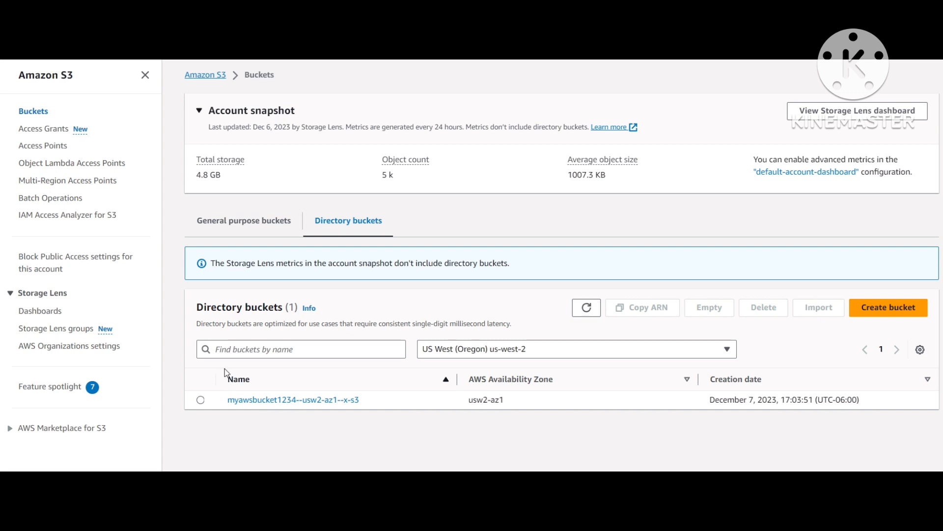
Empty the myawsbucket1234 directory bucket, confirming with "permanently delete", and exit the status page
{"action": "left_click", "coordinate": [200, 400]}
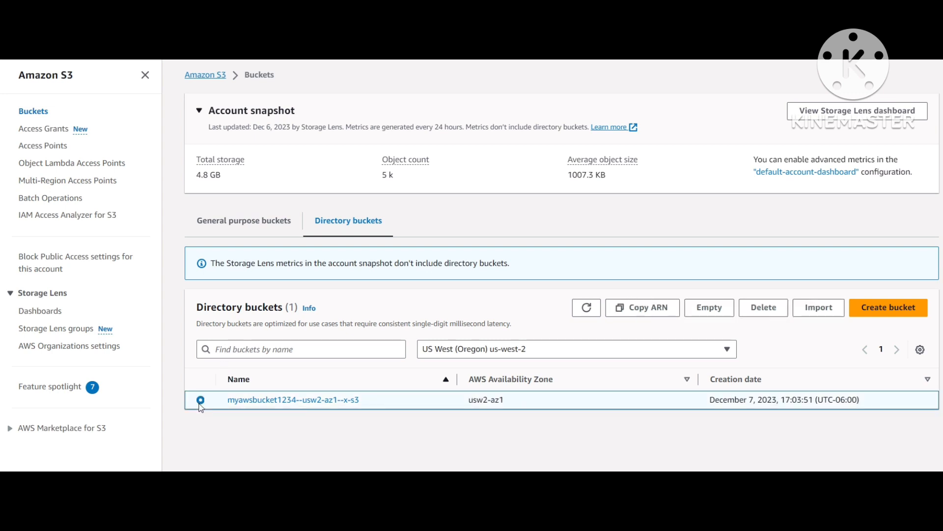
{"action": "left_click", "coordinate": [707, 309]}
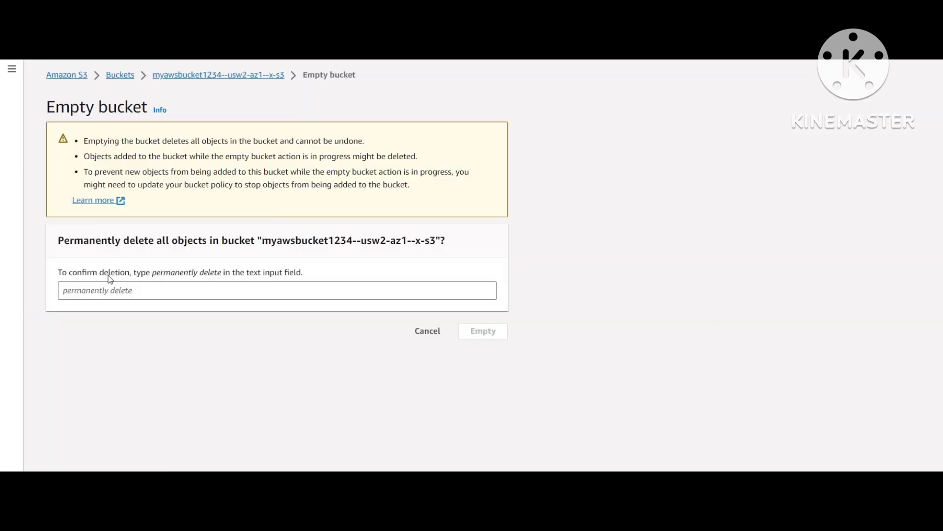
{"action": "left_click_drag", "start_coordinate": [153, 273], "coordinate": [222, 273]}
{"action": "key", "text": "ctrl+c"}
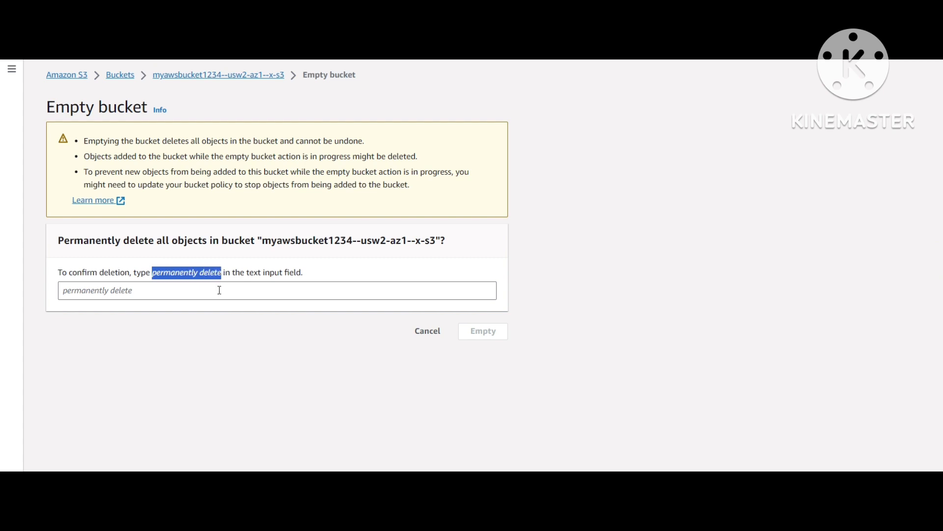
{"action": "left_click", "coordinate": [132, 294]}
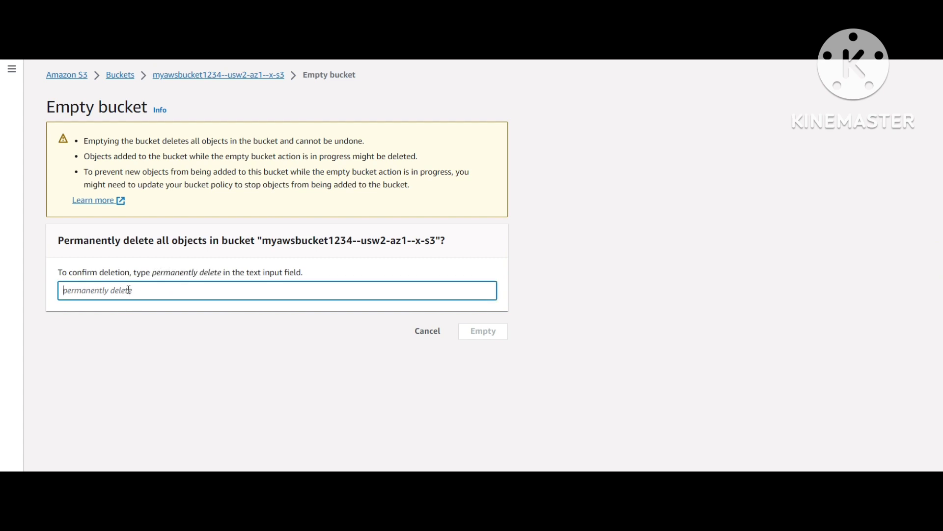
{"action": "key", "text": "ctrl+v"}
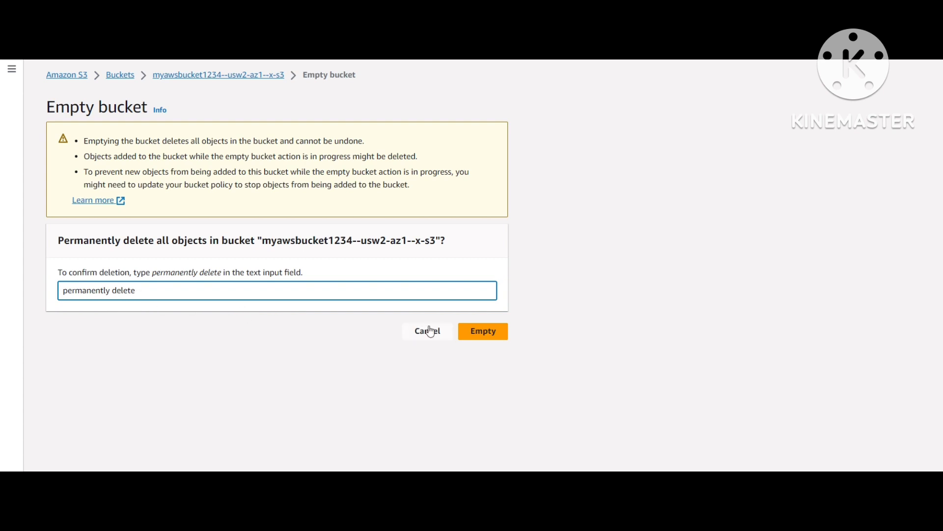
{"action": "left_click", "coordinate": [469, 331]}
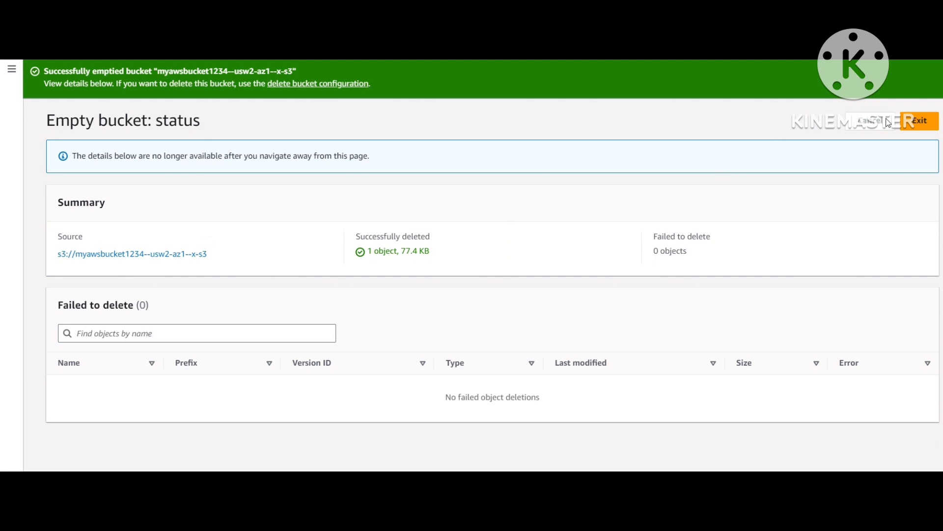
{"action": "left_click", "coordinate": [919, 121]}
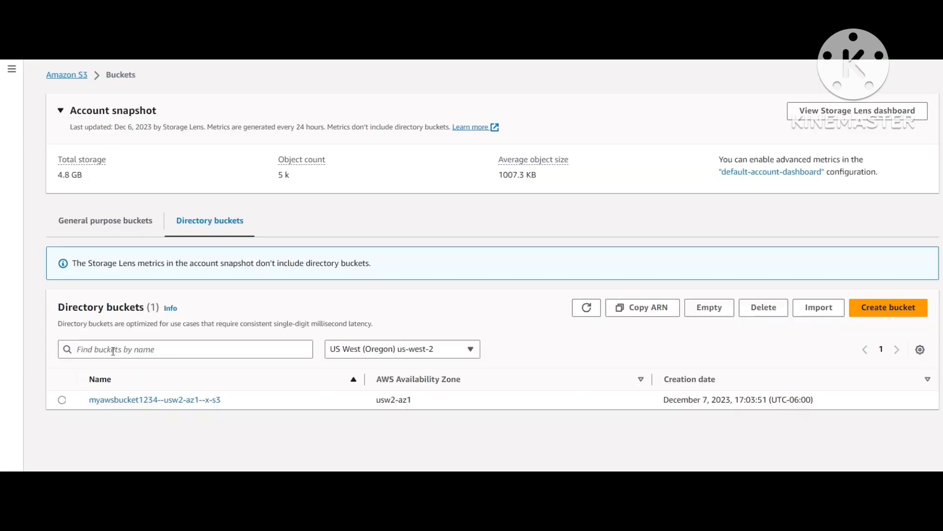
Delete the emptied directory bucket, confirming with its full name myawsbucket1234--usw2-az1--x-s3
{"action": "left_click", "coordinate": [62, 400]}
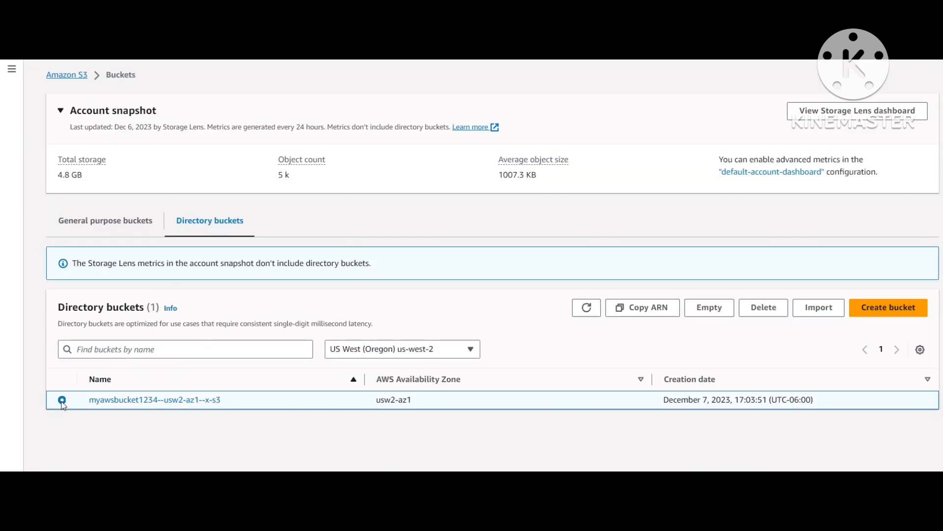
{"action": "left_click", "coordinate": [764, 308]}
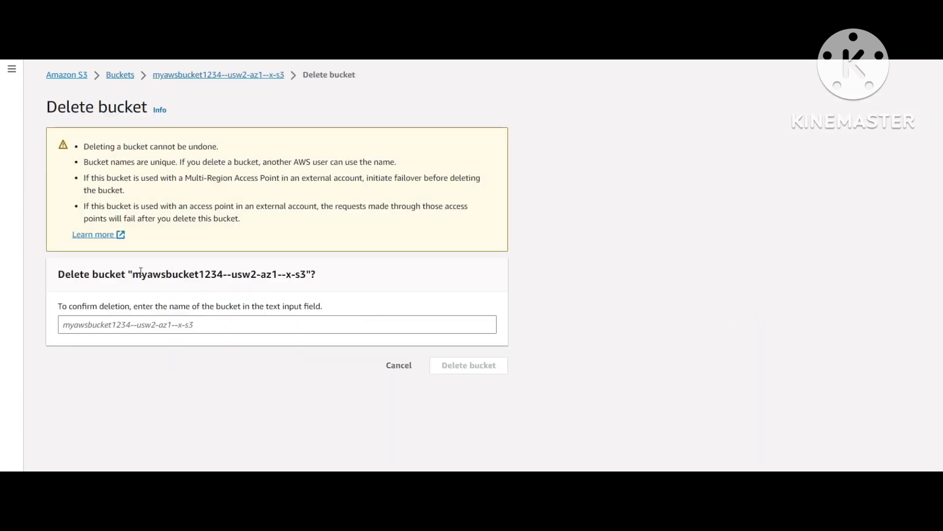
{"action": "mouse_move", "coordinate": [129, 275]}
{"action": "left_mouse_down"}
{"action": "mouse_move", "coordinate": [307, 276]}
{"action": "mouse_move", "coordinate": [133, 275]}
{"action": "left_mouse_up"}
{"action": "key", "text": "ctrl+c"}
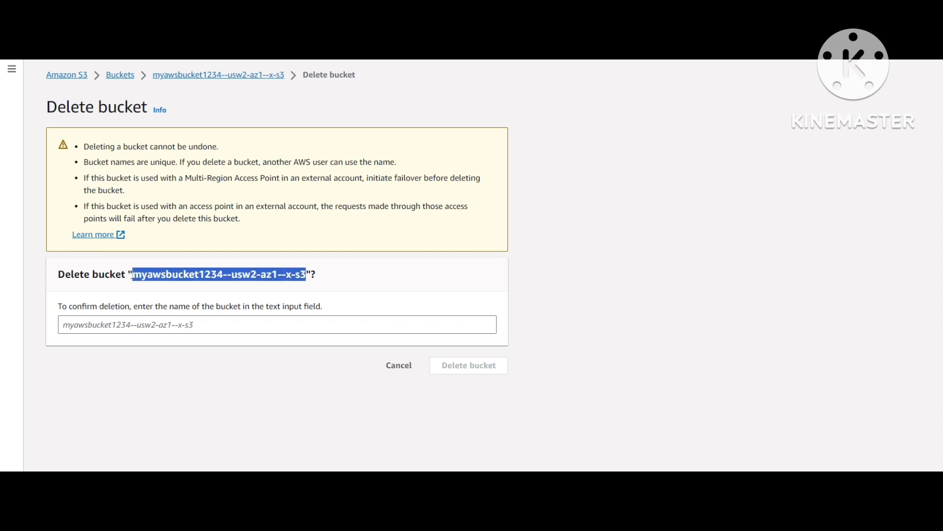
{"action": "left_click", "coordinate": [101, 325]}
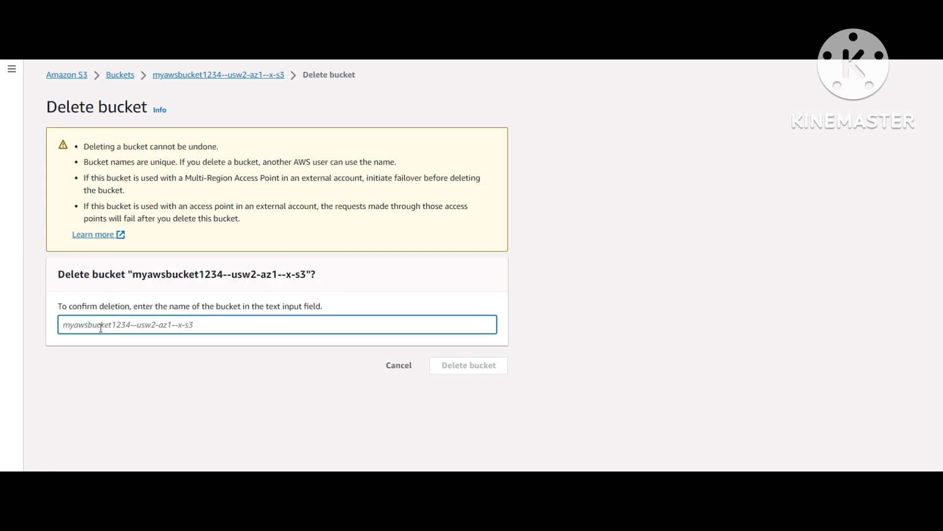
{"action": "key", "text": "ctrl+v"}
{"action": "left_click", "coordinate": [436, 365]}
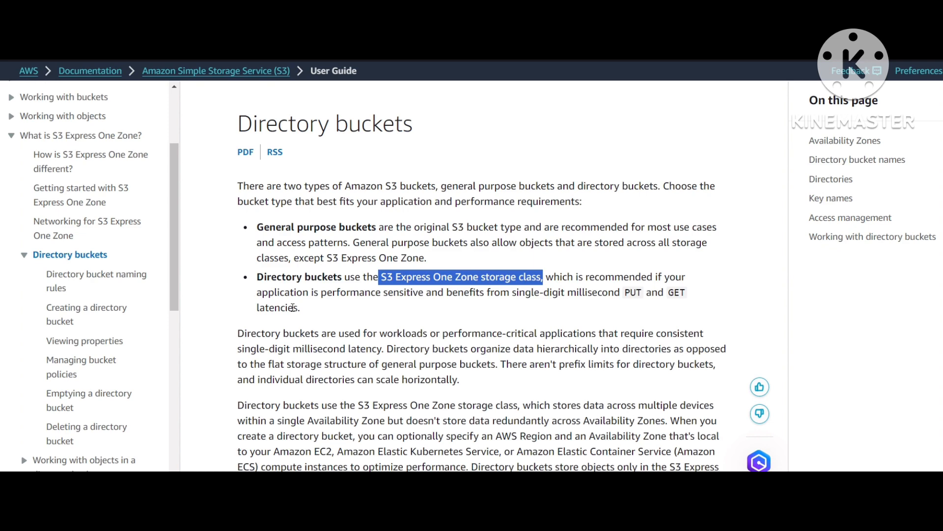
In the Amazon S3 User Guide, read the directory buckets overview and the example directory bucket policies for S3 Express One Zone
{"action": "scroll", "coordinate": [293, 308], "scroll_direction": "down", "scroll_amount": 5}
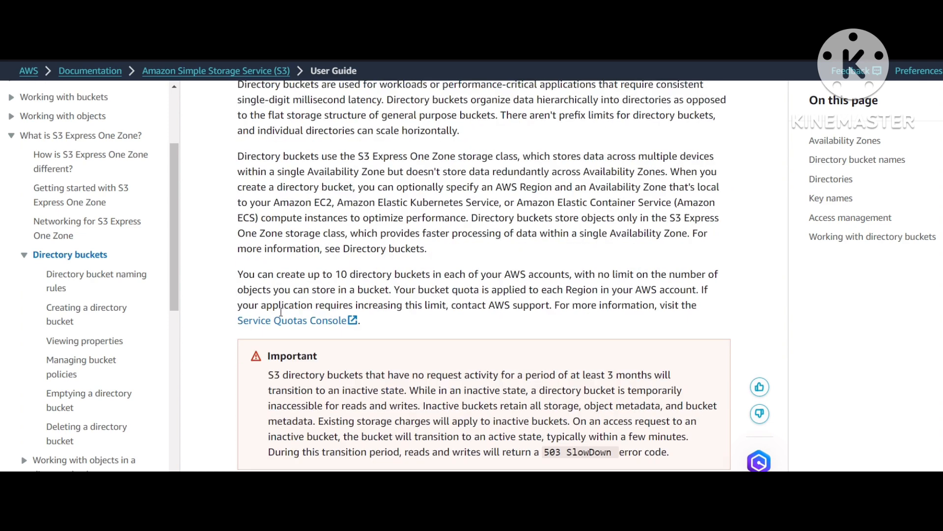
{"action": "scroll", "coordinate": [89, 324], "scroll_direction": "down", "scroll_amount": 3}
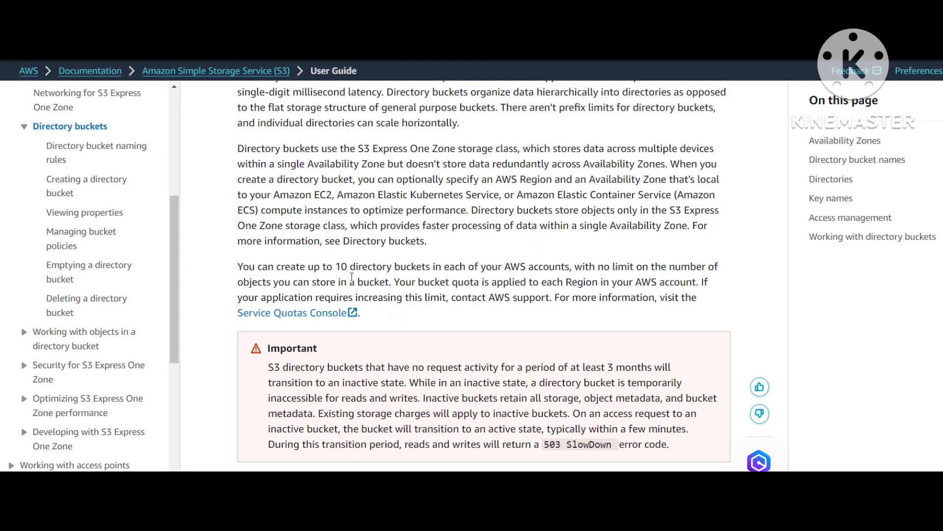
{"action": "scroll", "coordinate": [205, 304], "scroll_direction": "up", "scroll_amount": 3}
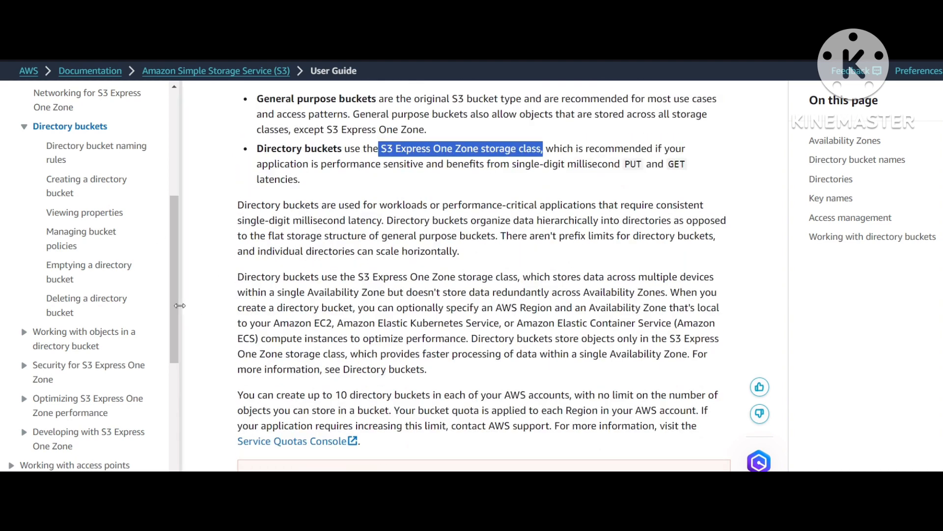
{"action": "left_click", "coordinate": [103, 236]}
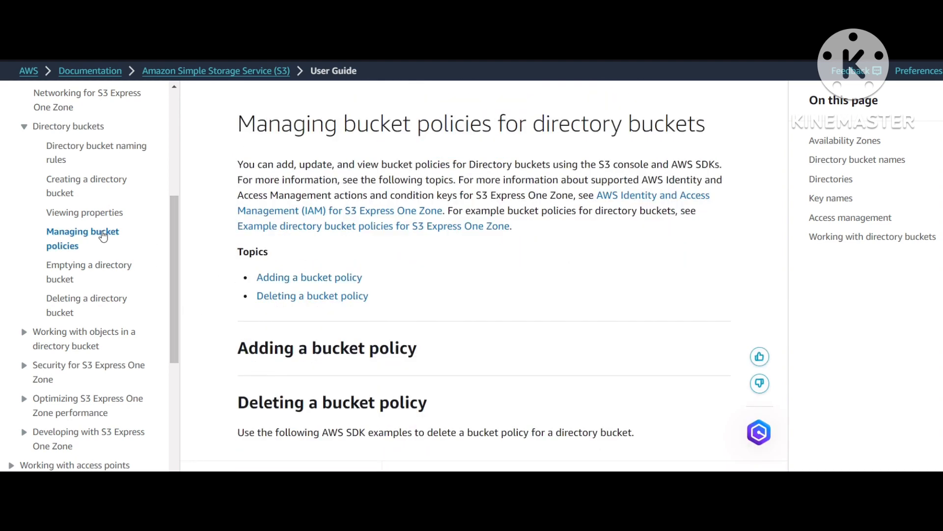
{"action": "left_click", "coordinate": [341, 250]}
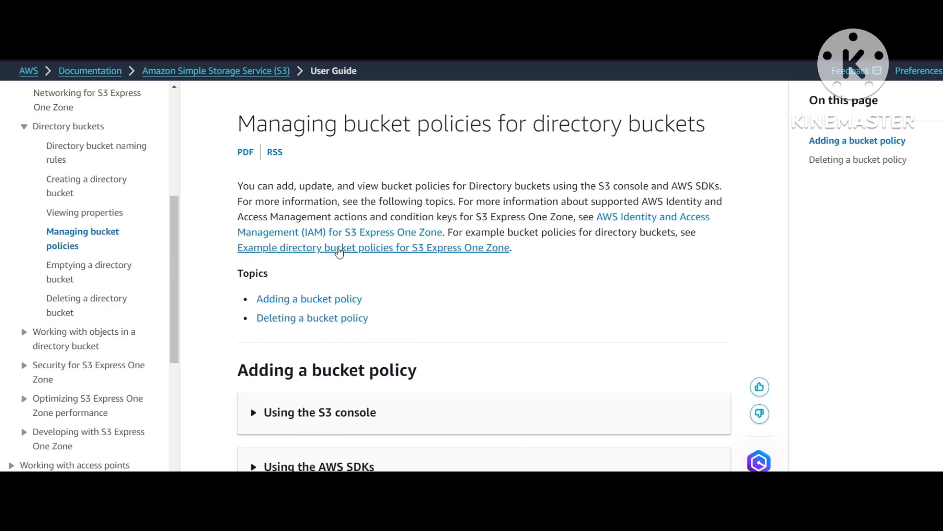
{"action": "scroll", "coordinate": [304, 283], "scroll_direction": "down", "scroll_amount": 4}
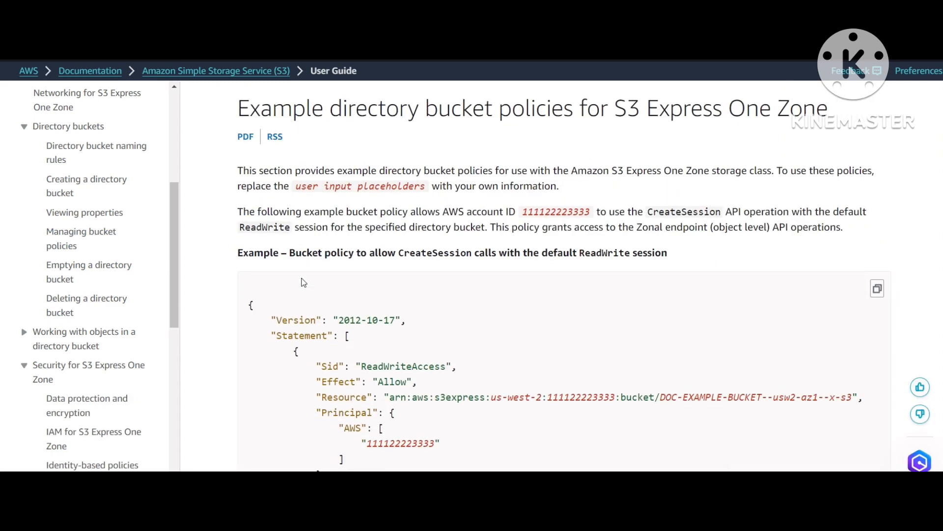
{"action": "scroll", "coordinate": [304, 283], "scroll_direction": "up", "scroll_amount": 2}
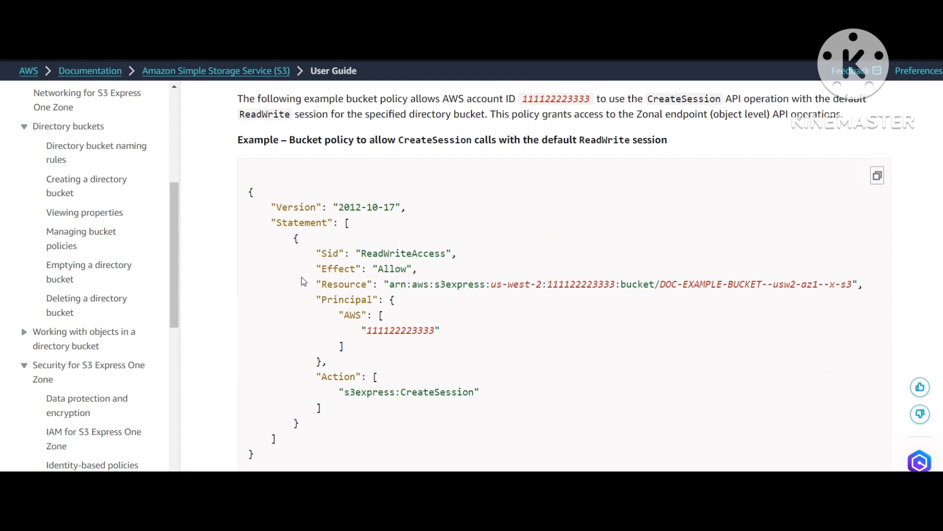
{"action": "scroll", "coordinate": [303, 280], "scroll_direction": "down", "scroll_amount": 4}
{"action": "scroll", "coordinate": [302, 278], "scroll_direction": "up", "scroll_amount": 4}
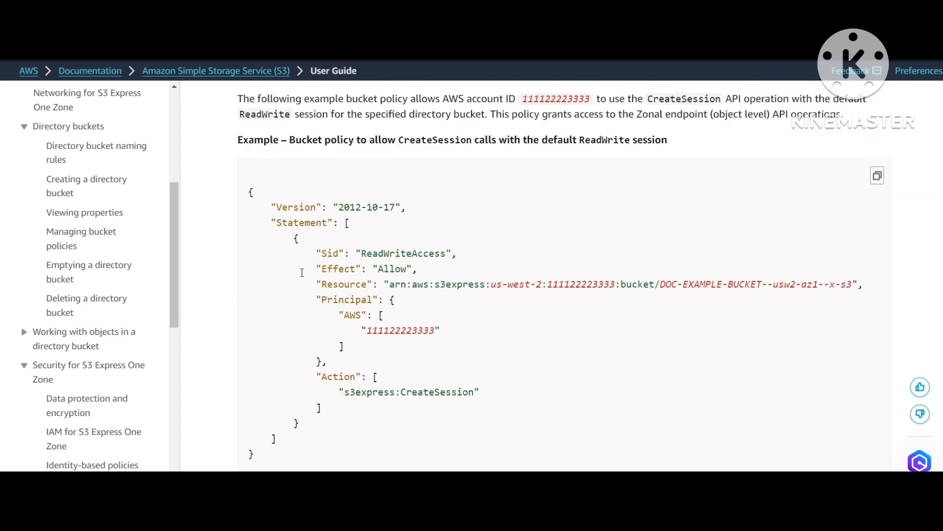